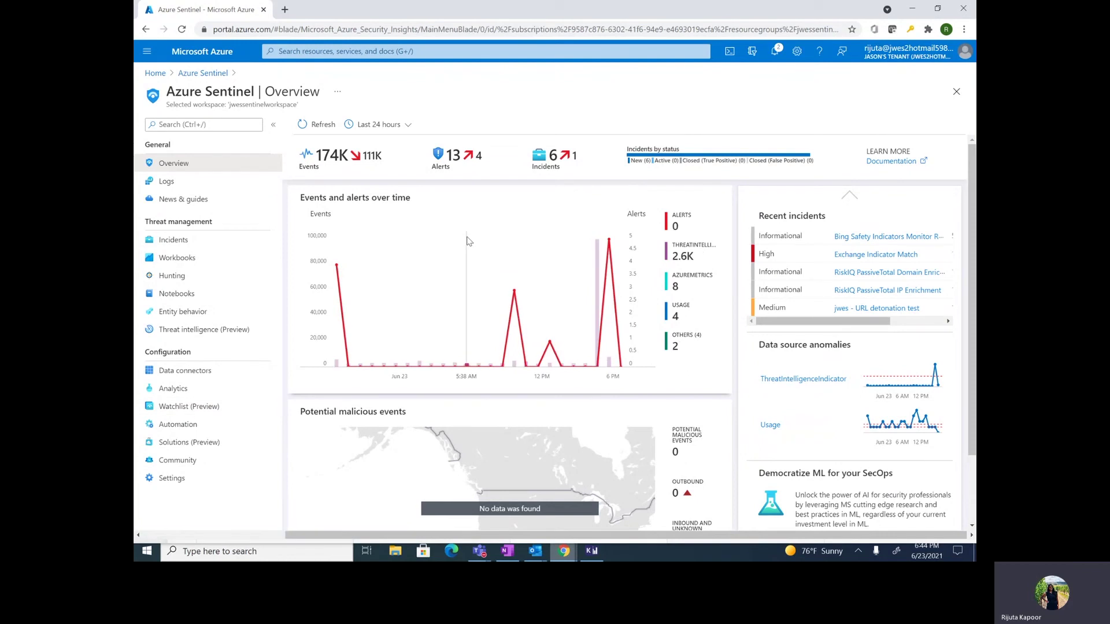
Step: Search the data connectors for 'taxii' and open the Threat intelligence - TAXII (Preview) connector page
click(212, 372)
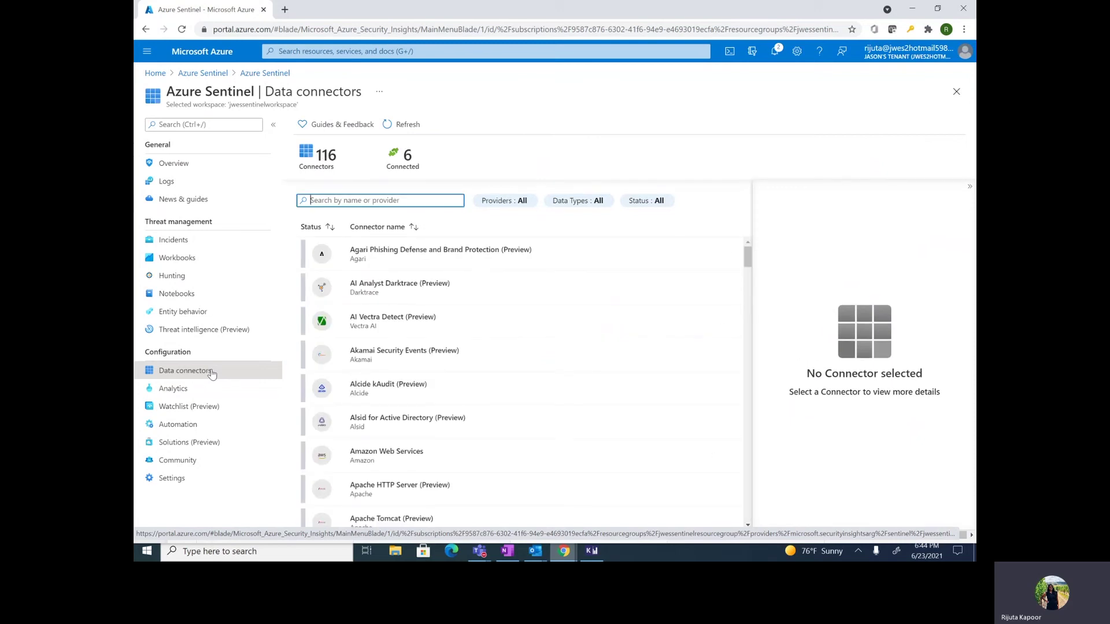
right_click(212, 374)
click(439, 198)
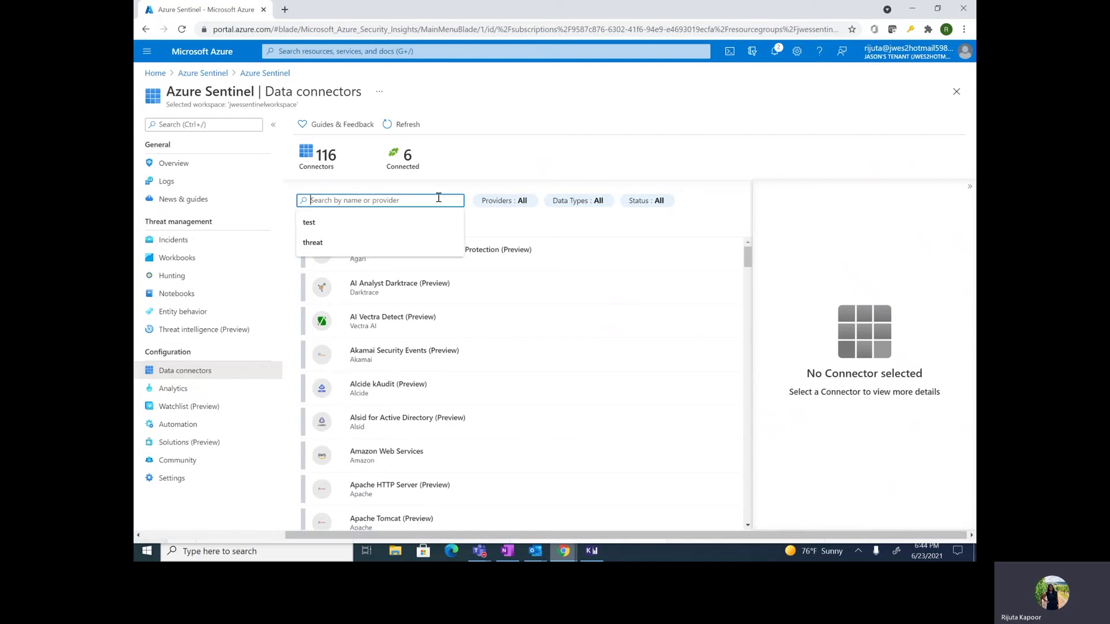
text(taxii)
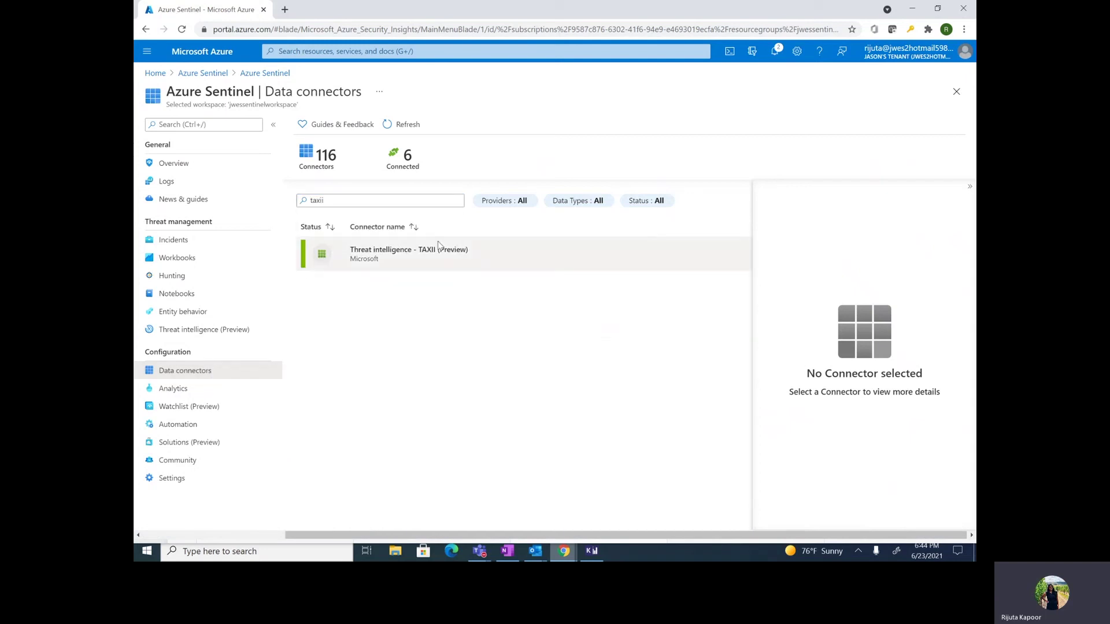
click(438, 246)
click(830, 519)
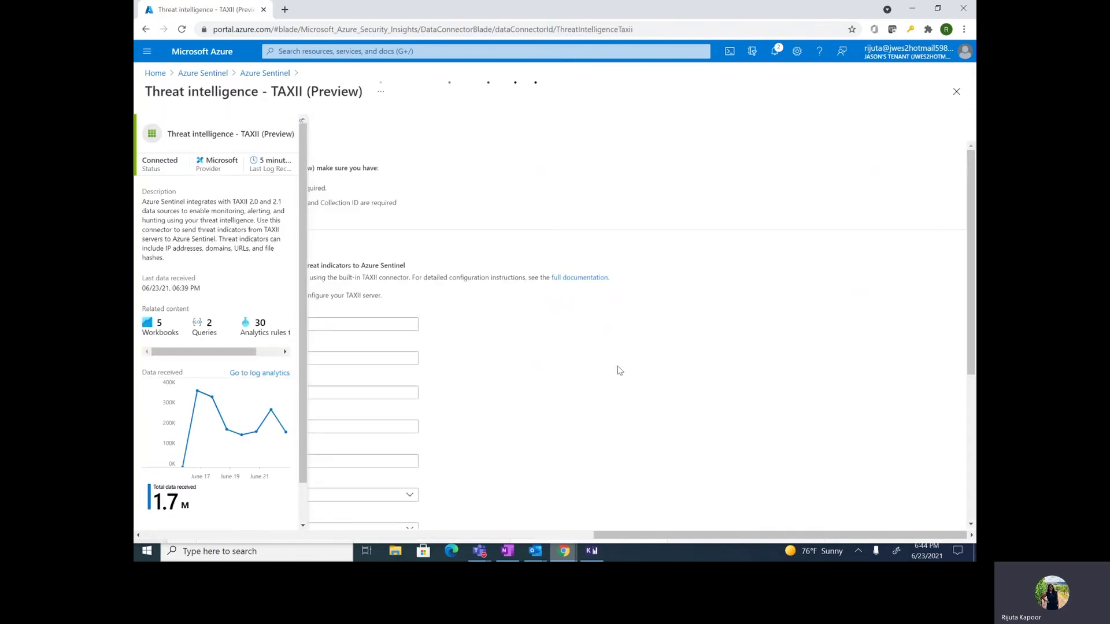
scroll(618, 368, down, 1)
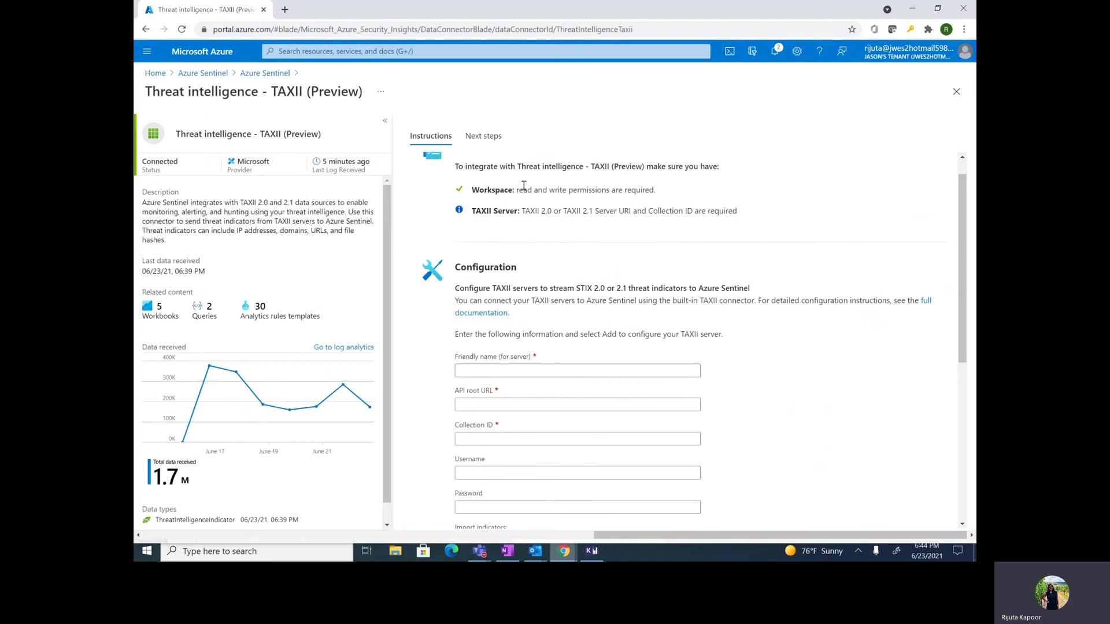
drag(515, 191, 662, 190)
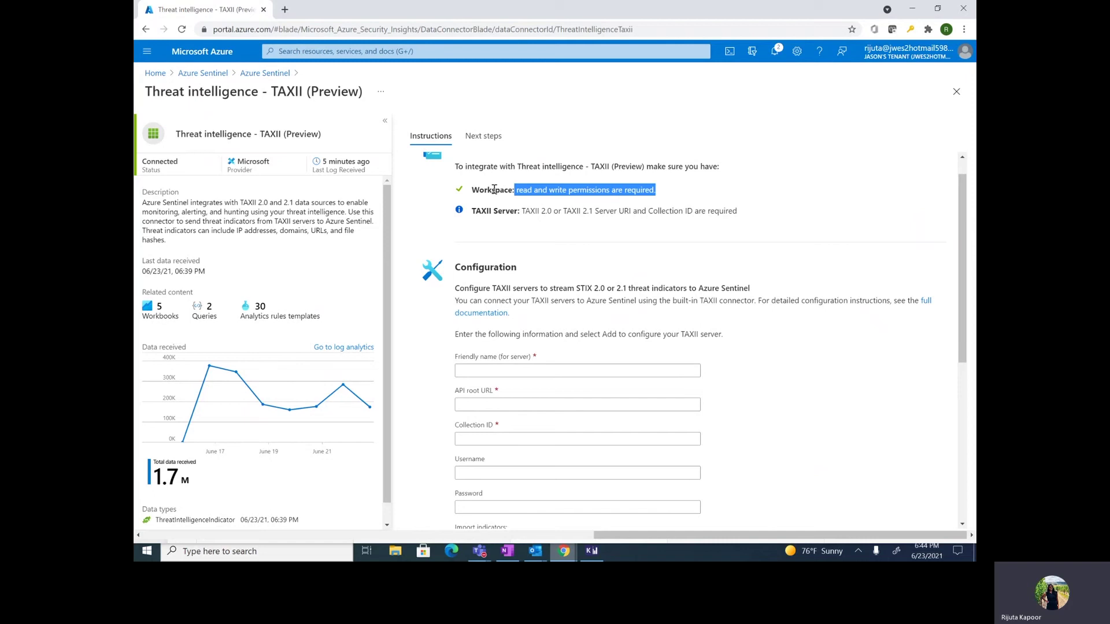
scroll(557, 267, down, 2)
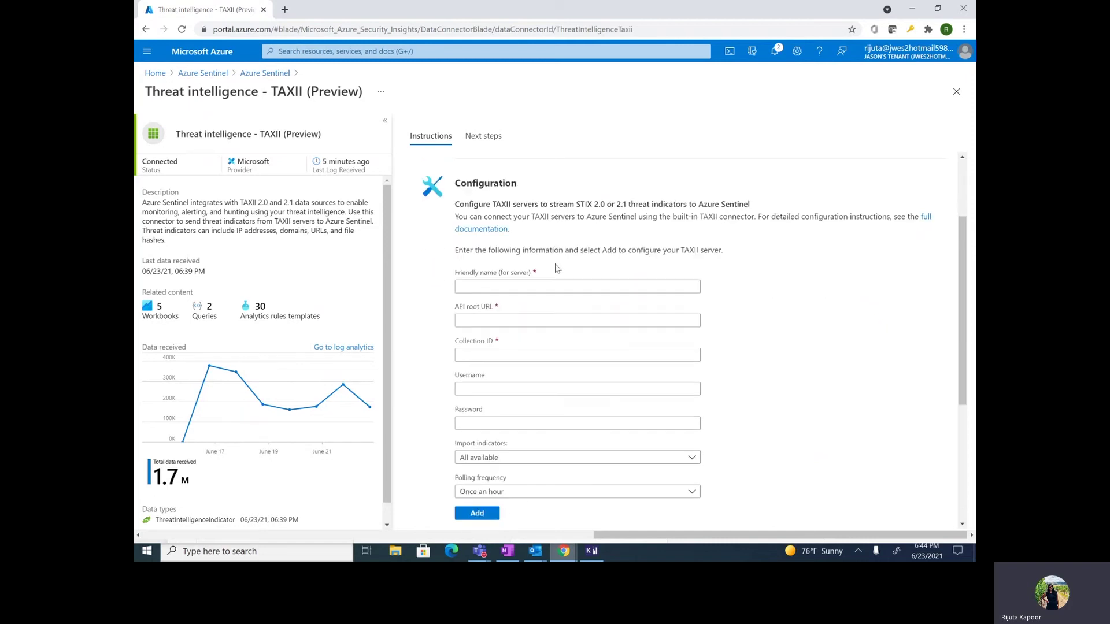
click(559, 287)
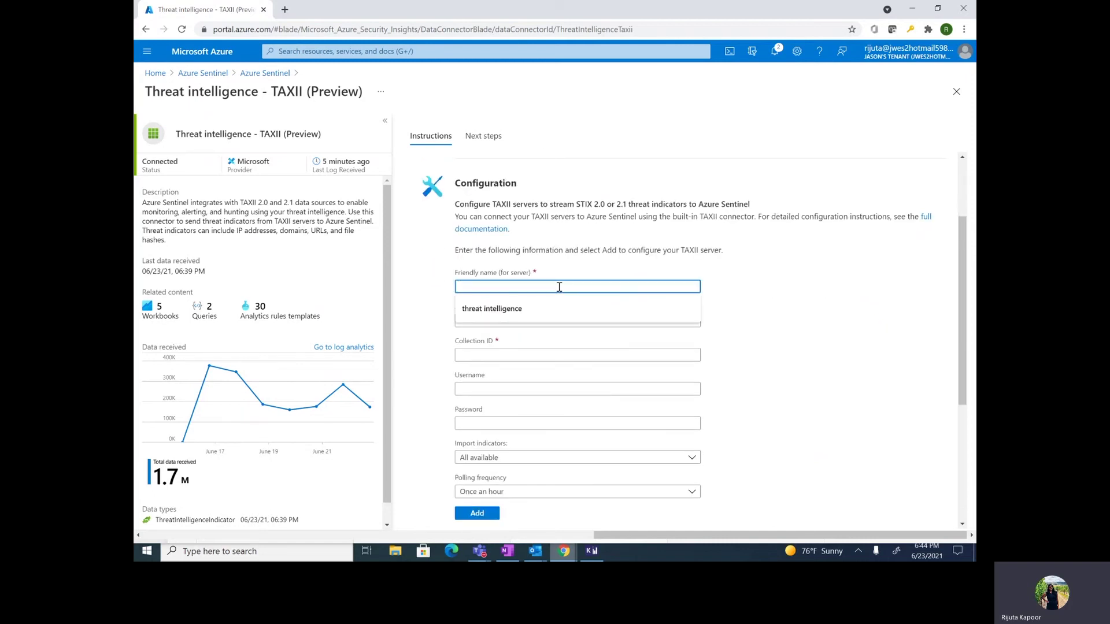
scroll(559, 289, down, 1)
scroll(784, 190, down, 3)
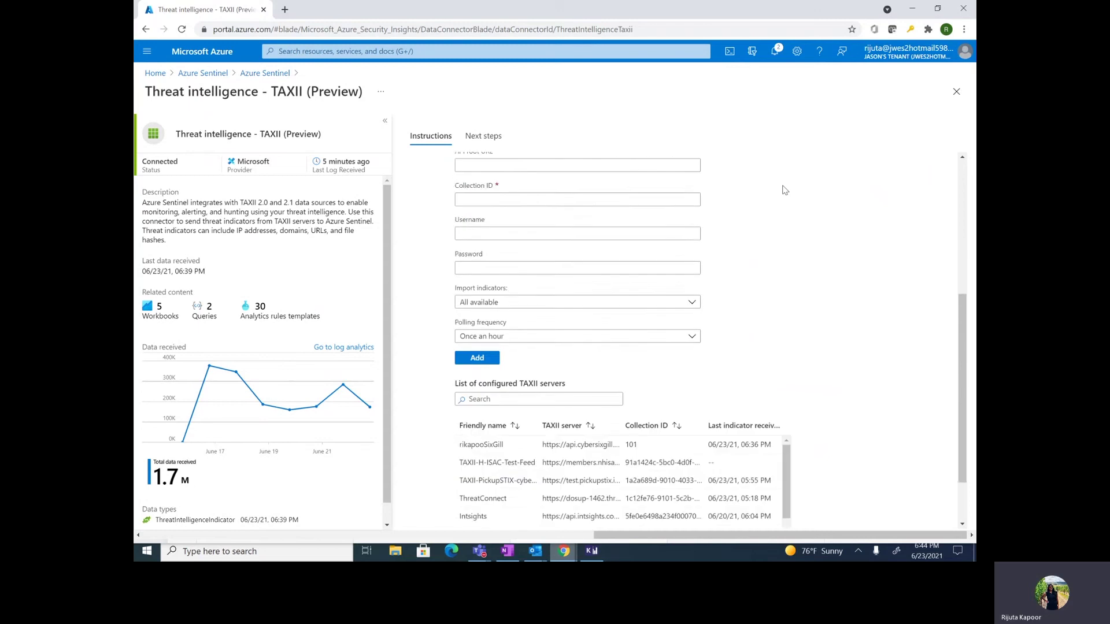
scroll(504, 471, down, 2)
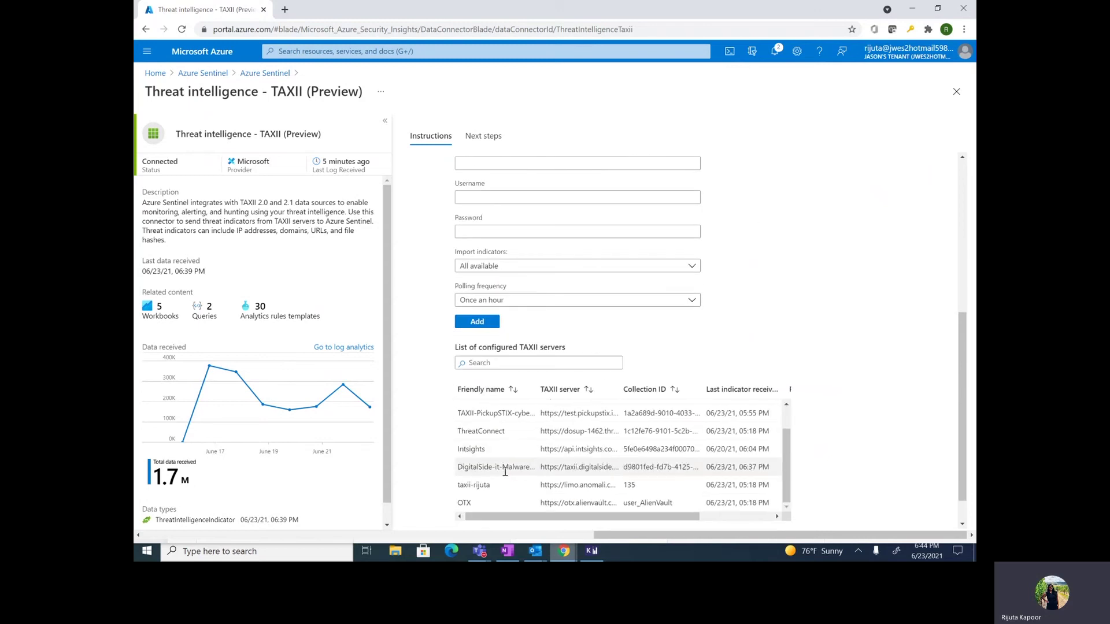
scroll(505, 471, up, 3)
scroll(428, 451, up, 2)
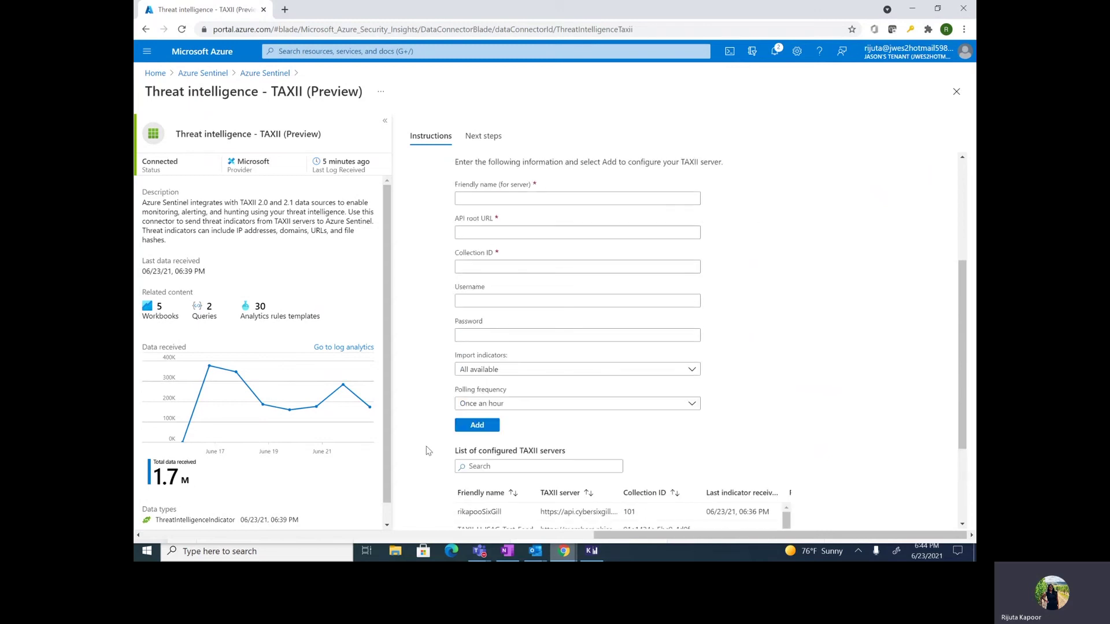
Step: Enter 'Anomali_Limo_test' as the new TAXII server's friendly name
click(487, 199)
text(Anomi)
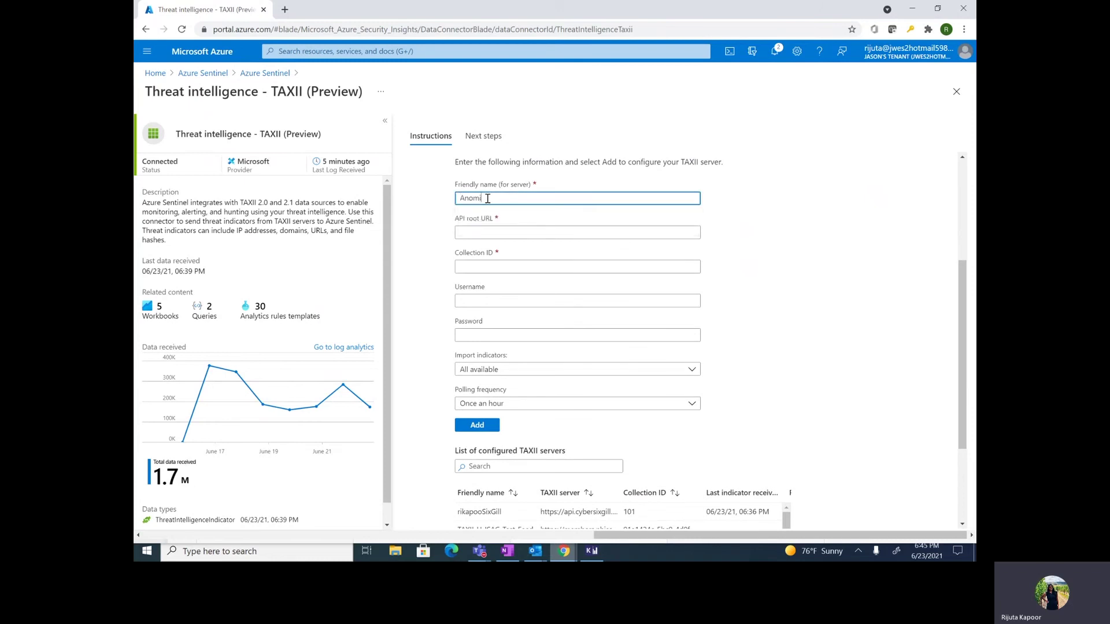
text(ali Limo)
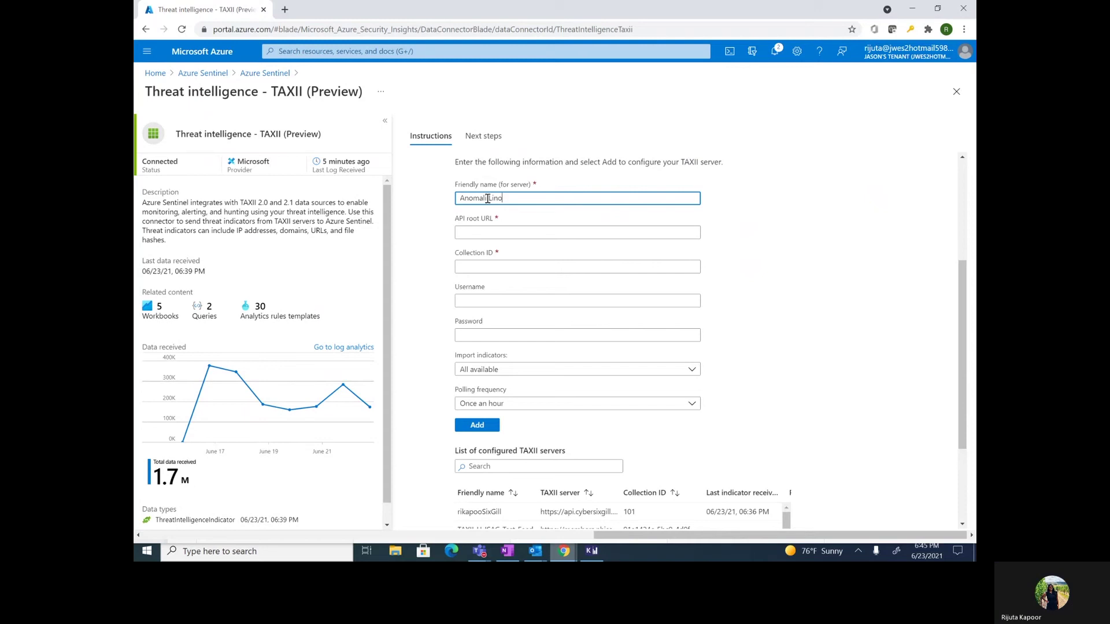
text( test)
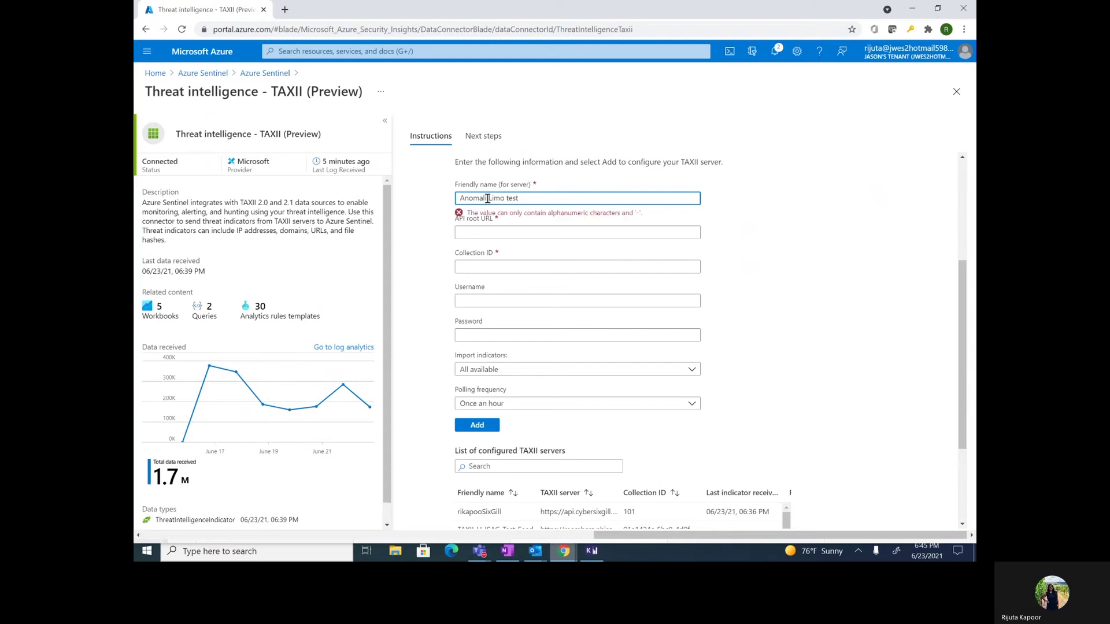
click(504, 232)
click(509, 199)
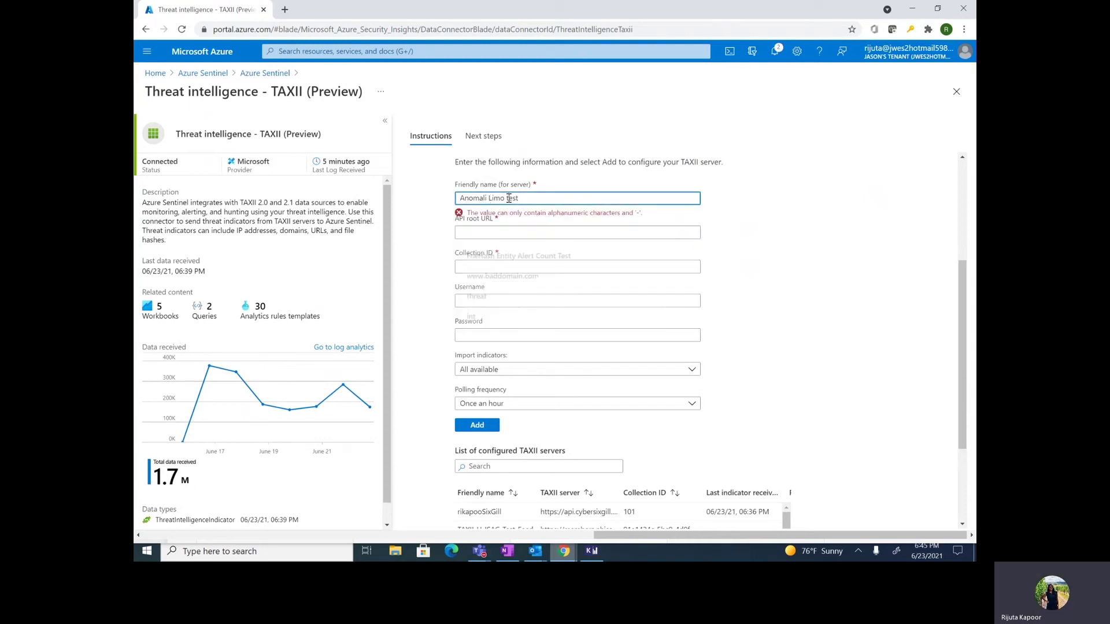
key(BackSpace)
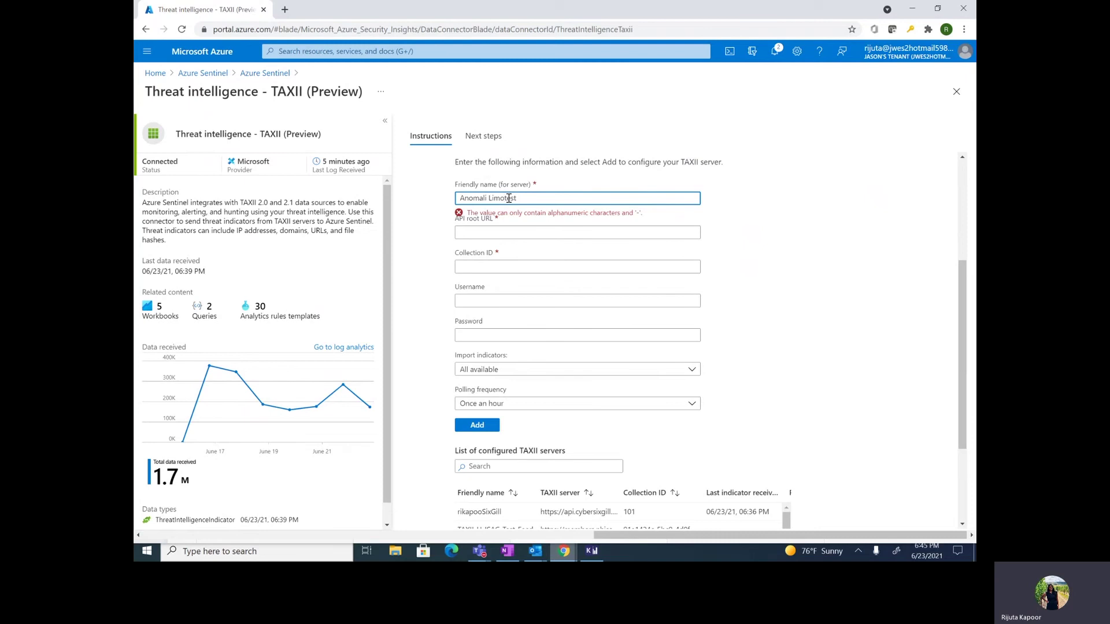
text(-)
key(BackSpace)
text(_)
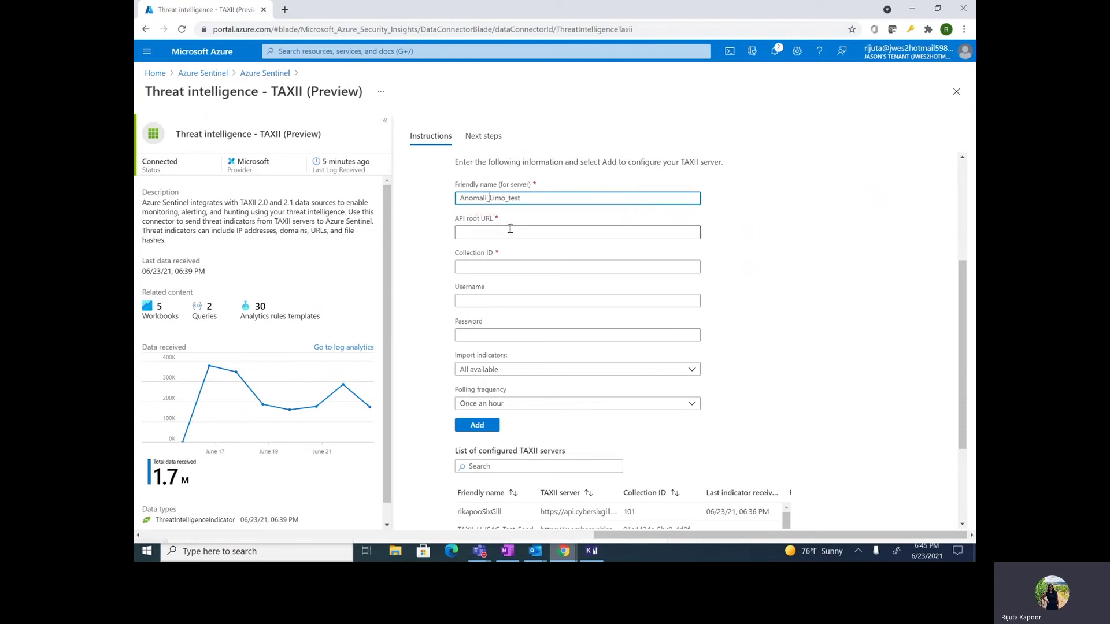
click(510, 231)
Step: Widen the TAXII server column and select the Anomali server's root URL in the configured servers list
scroll(775, 362, down, 1)
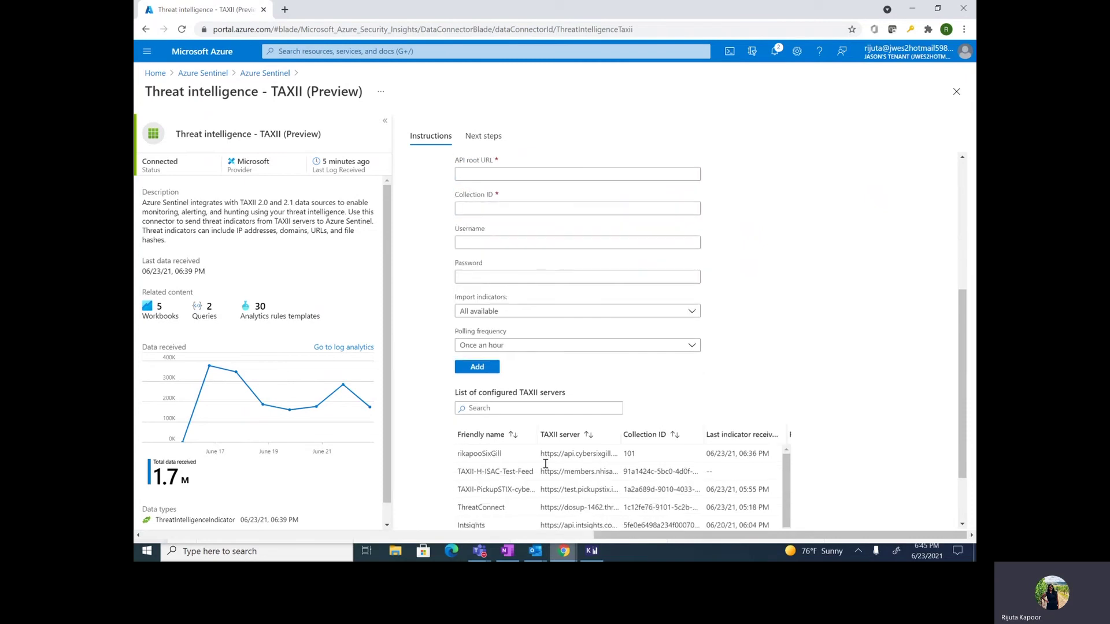
drag(620, 432, 725, 432)
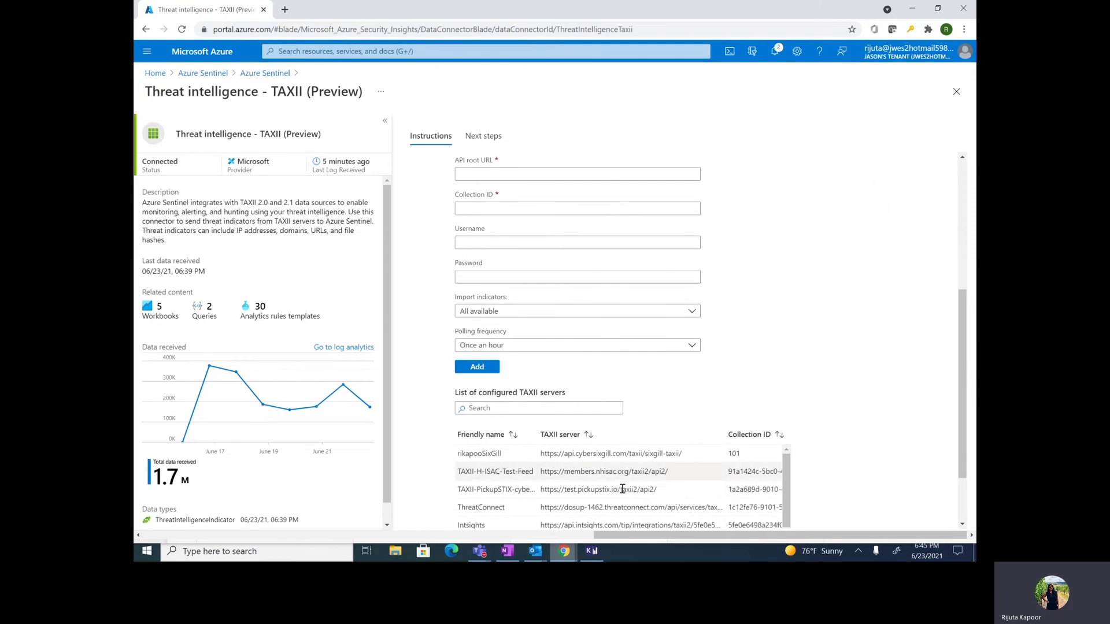
scroll(622, 489, down, 2)
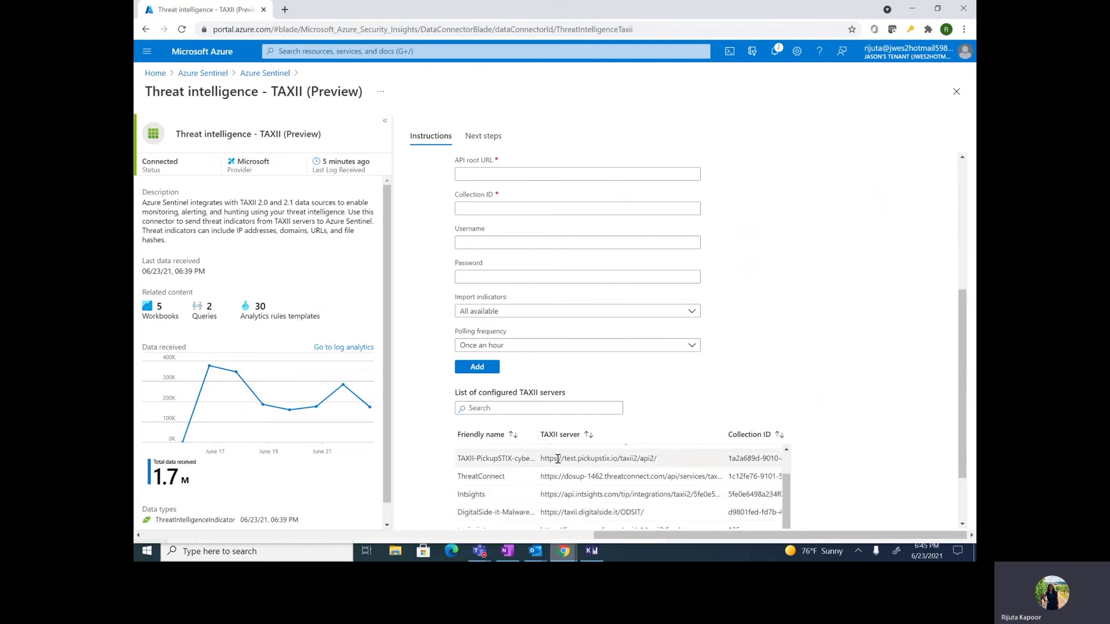
scroll(558, 468, up, 2)
scroll(560, 484, down, 2)
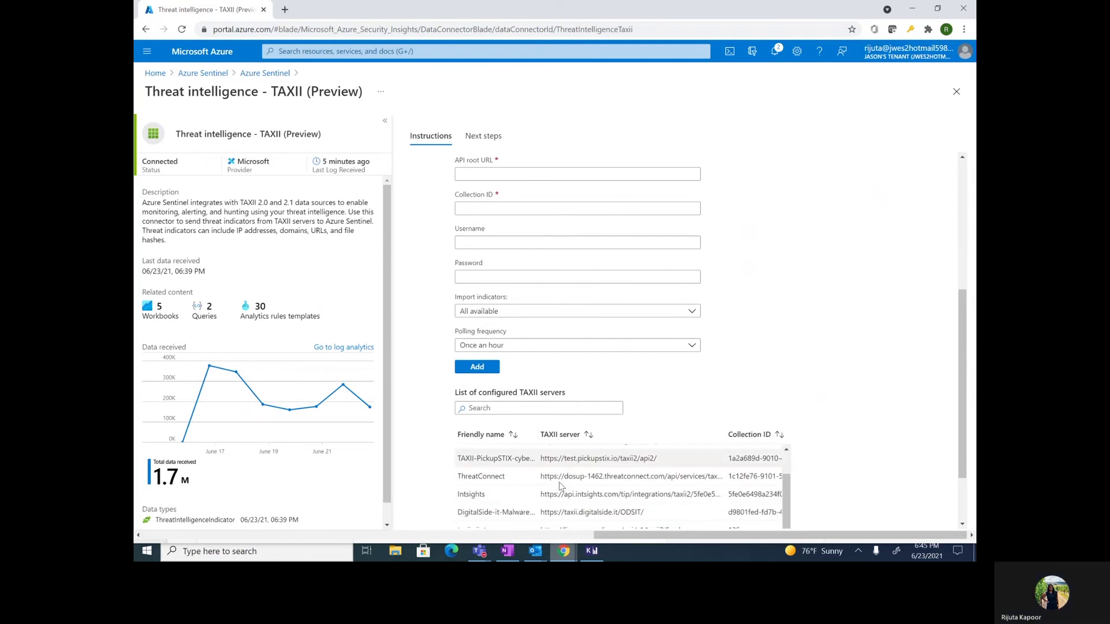
drag(560, 486, 594, 445)
click(594, 446)
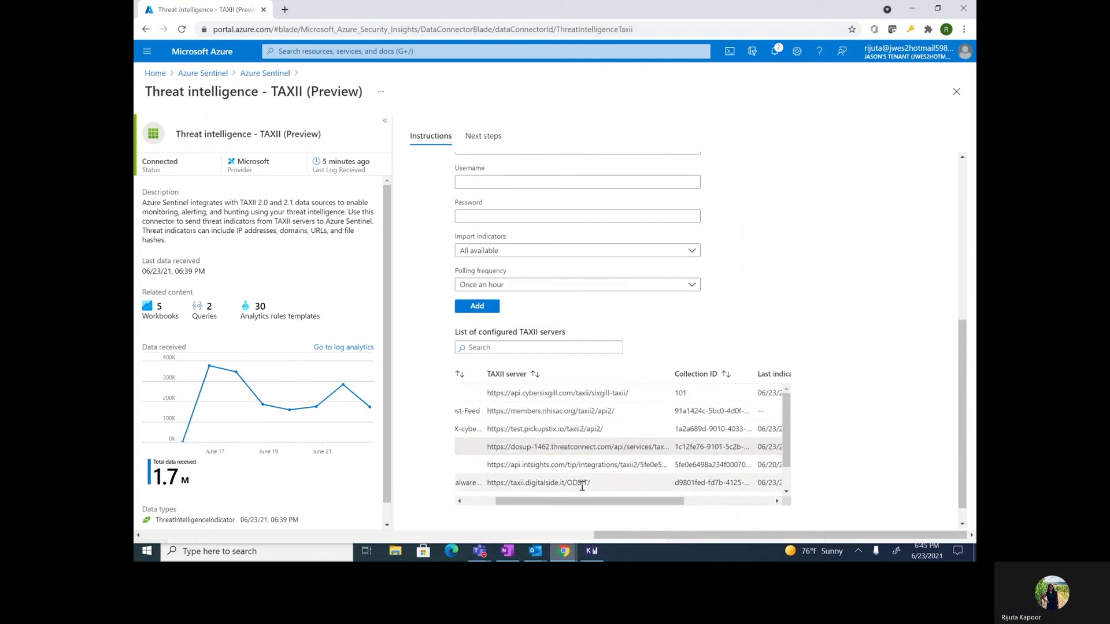
scroll(582, 487, down, 2)
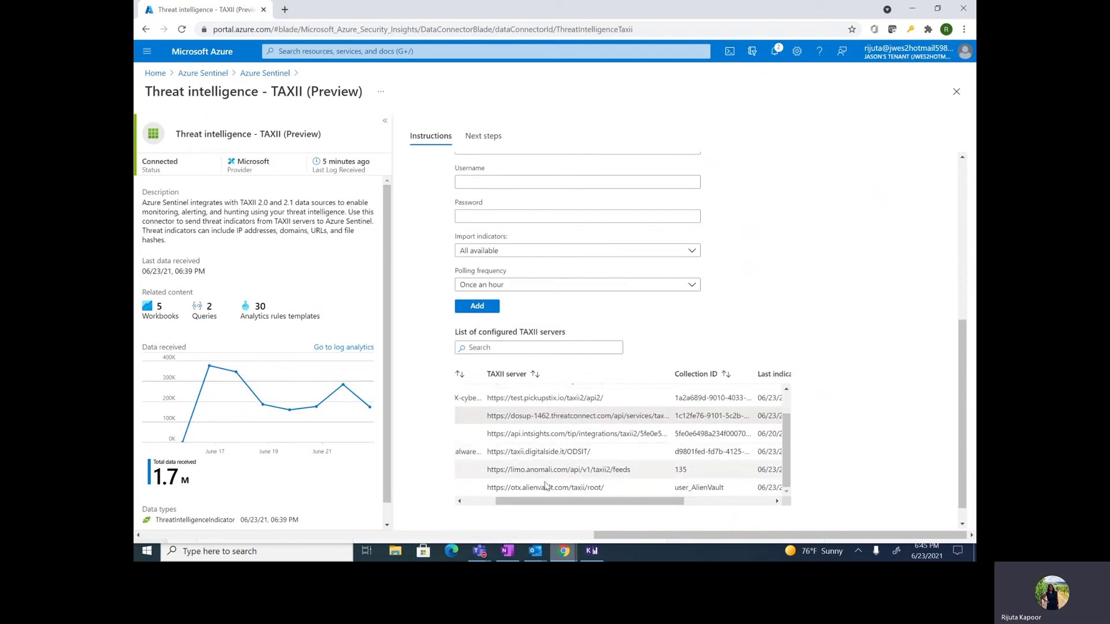
drag(630, 469, 488, 470)
key(ctrl+c)
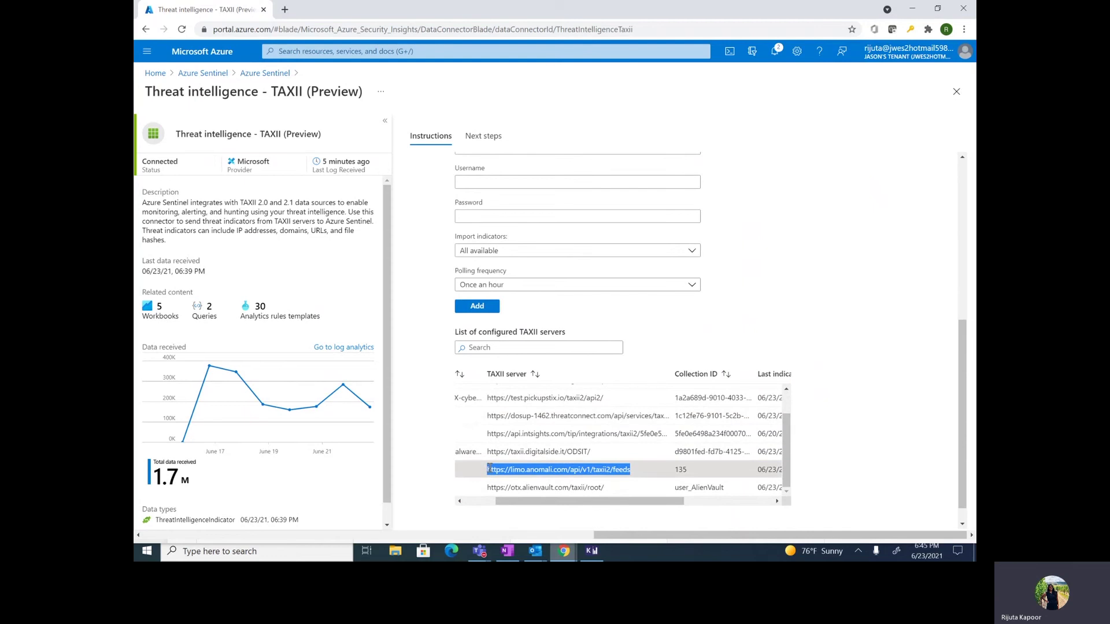
scroll(481, 178, up, 2)
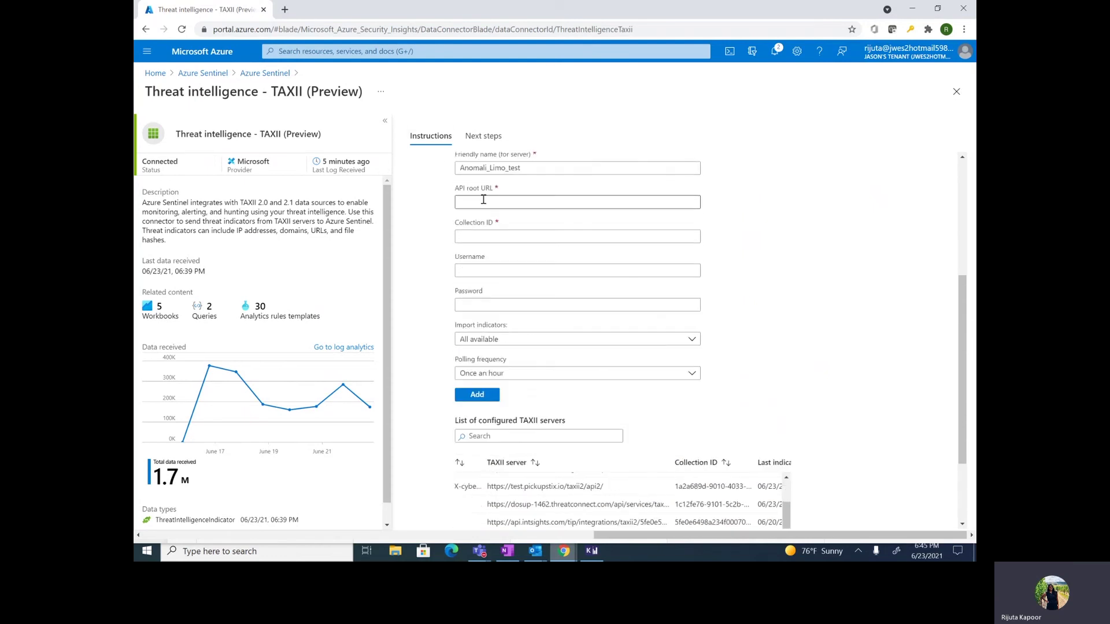
click(483, 199)
key(ctrl+v)
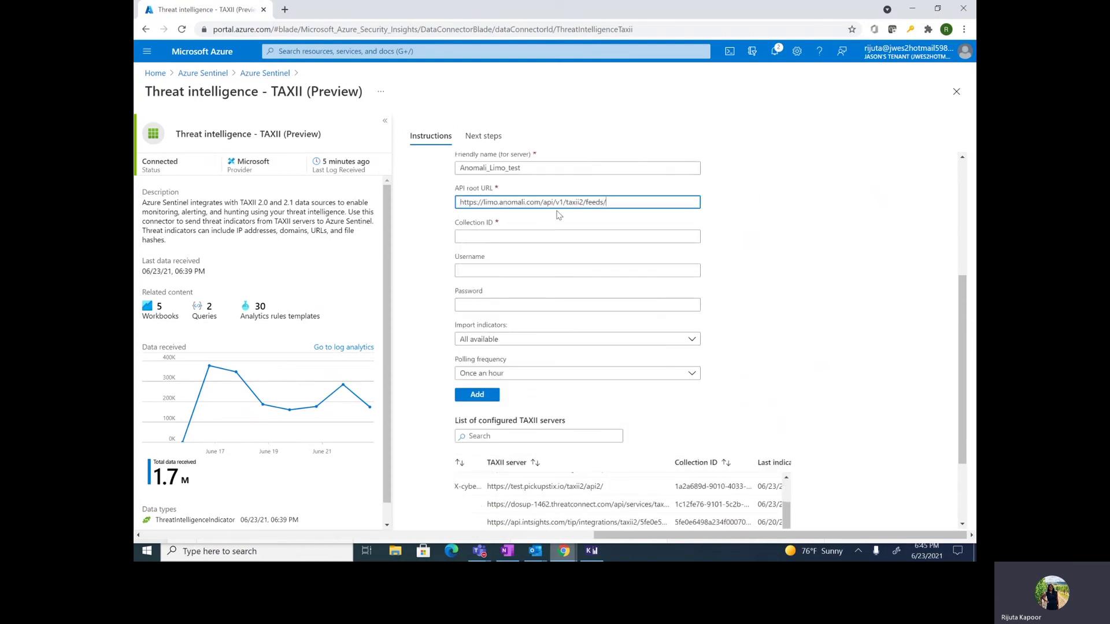
key(Tab)
text(107)
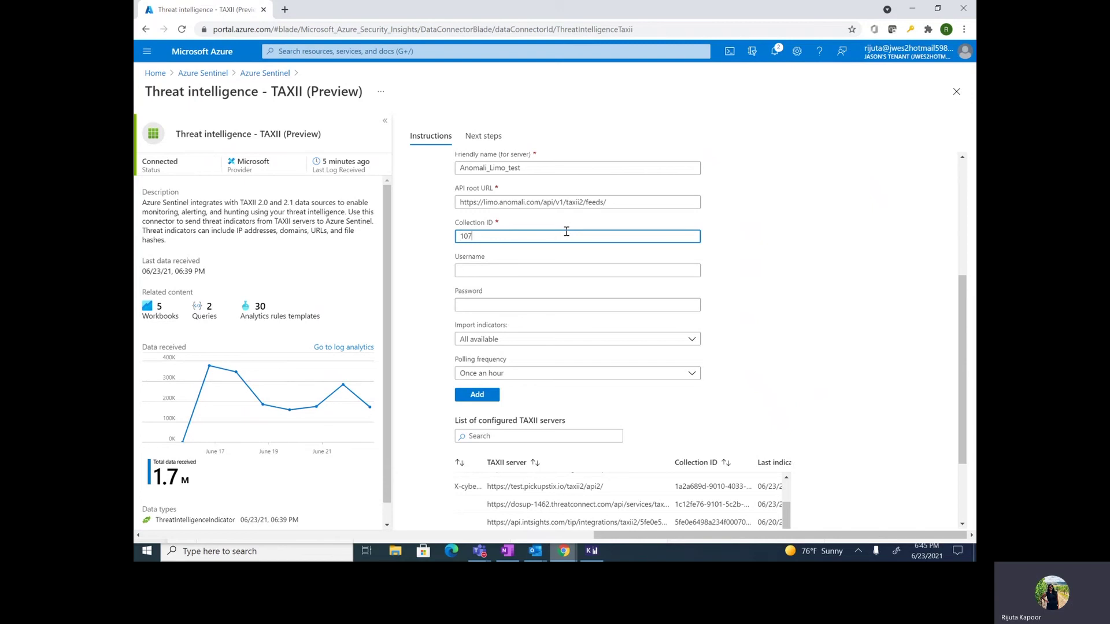
Step: Fill in the server's username and password, then show the Import indicators choices
click(572, 270)
text(guest)
key(Tab)
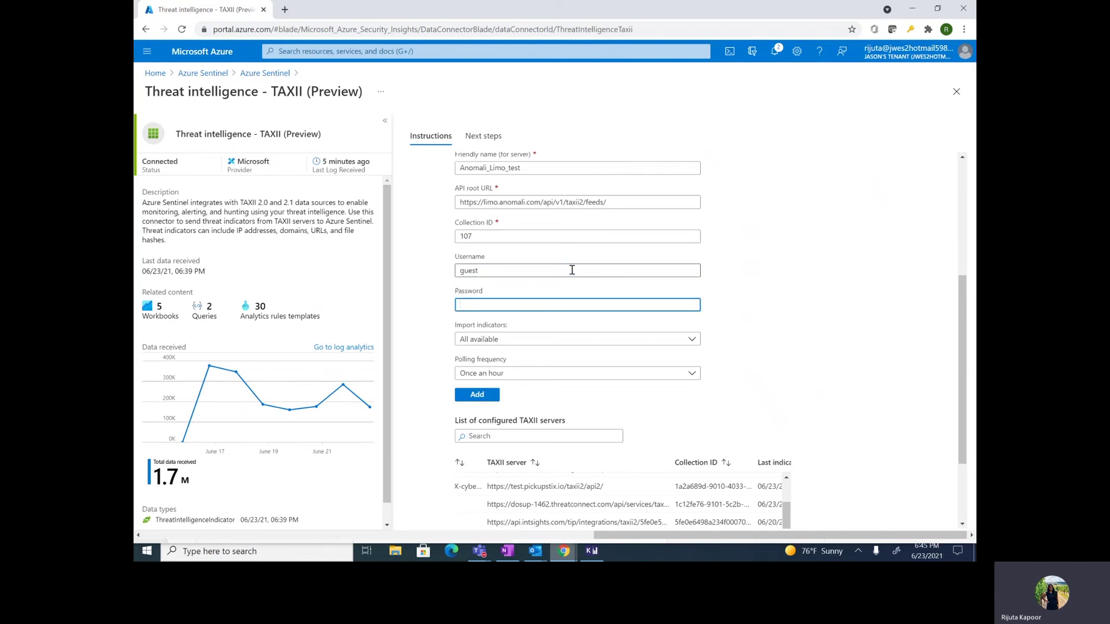
text(guest)
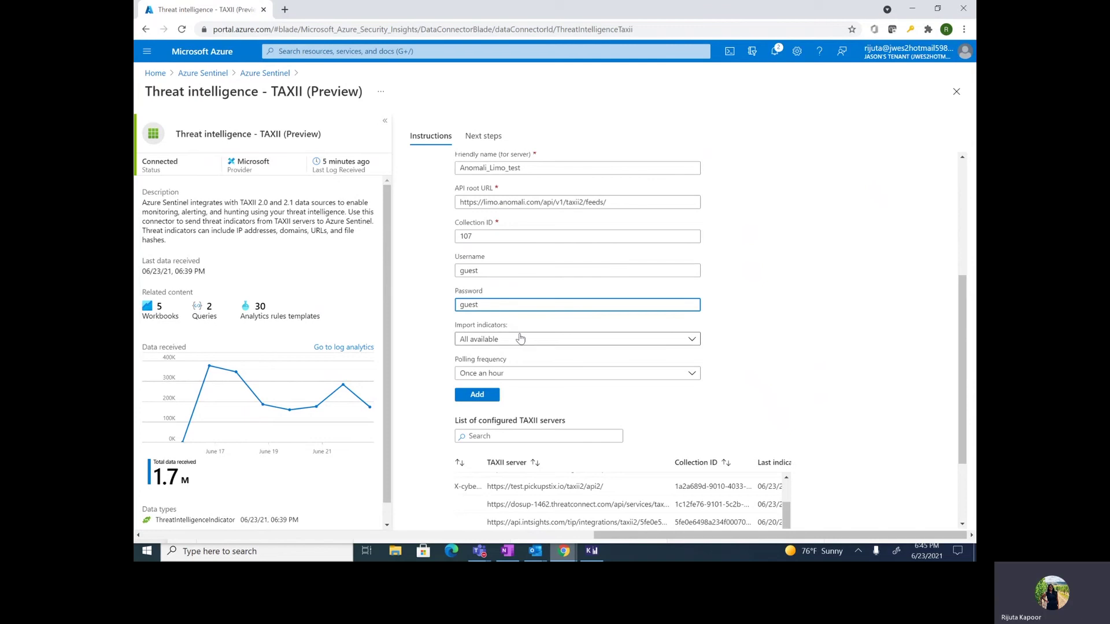
click(512, 339)
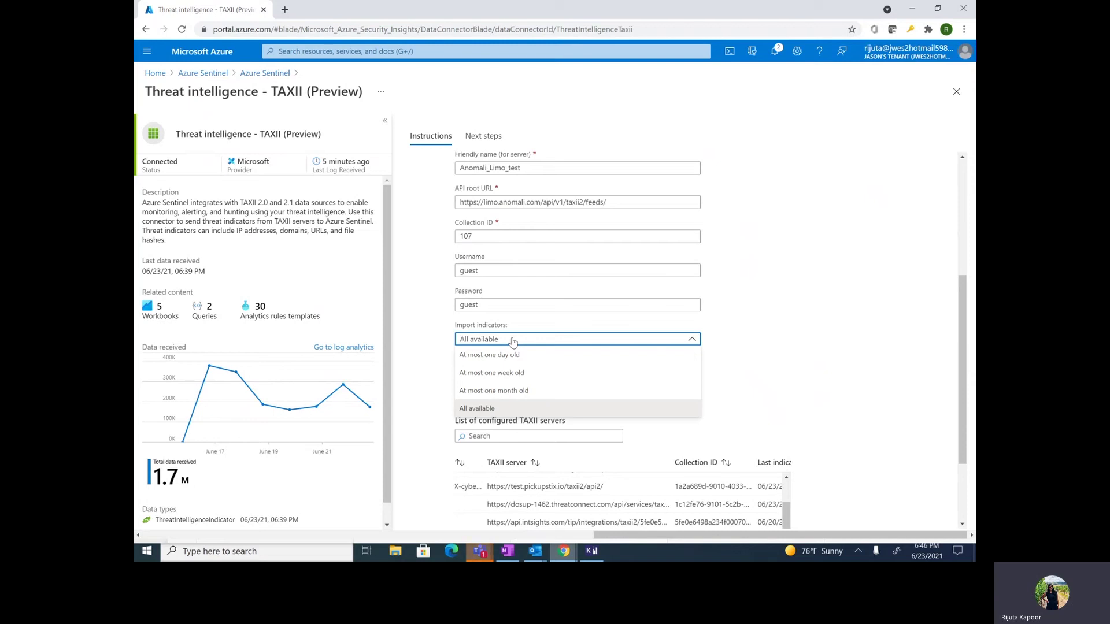
Step: Import all available indicators, poll once an hour, and add the Anomali_Limo_test server
click(543, 409)
click(484, 379)
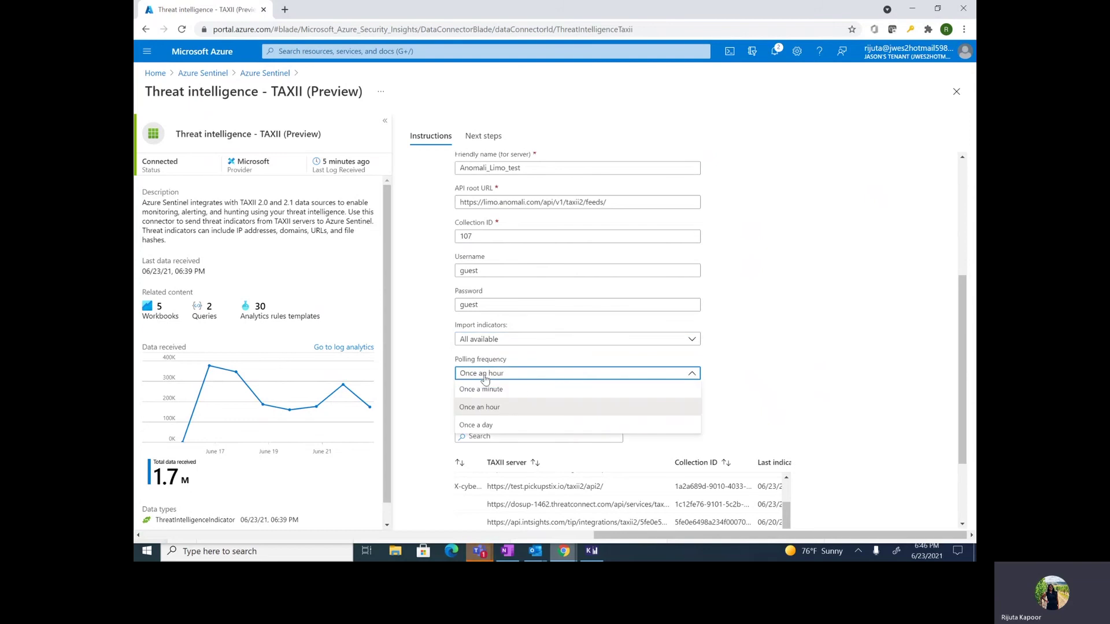
click(497, 408)
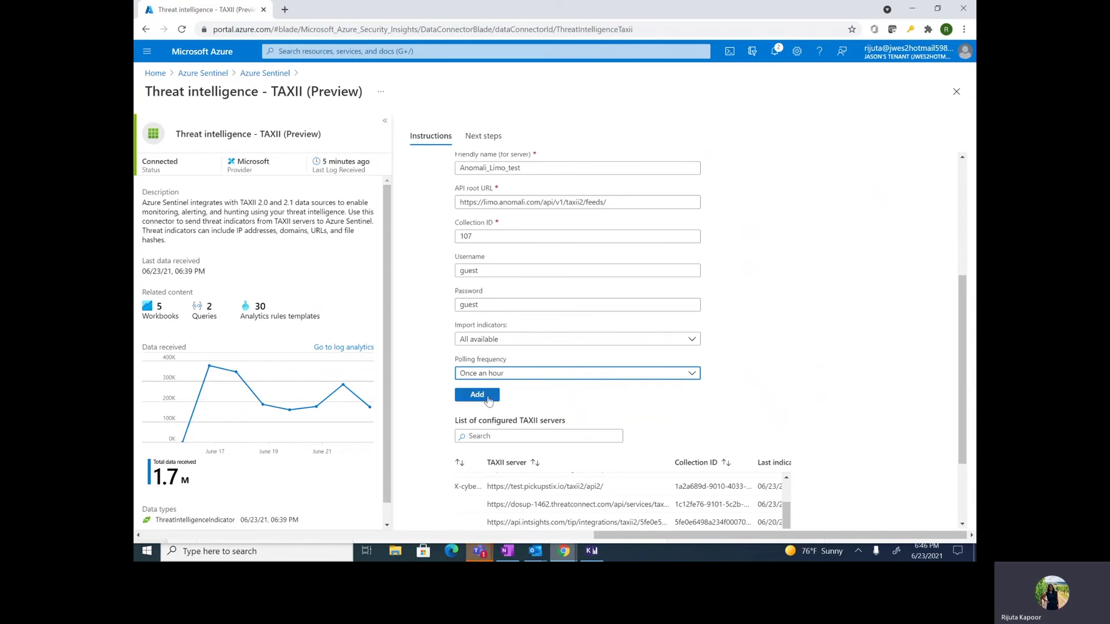
click(488, 398)
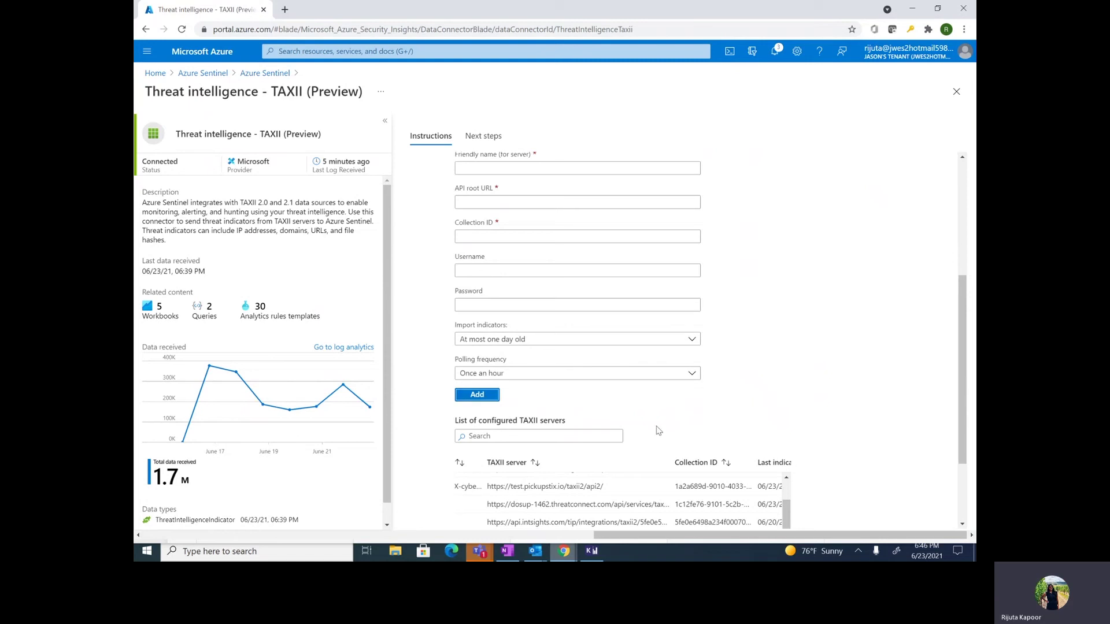
Step: Check the Anomali_Limo_test row (collection 107, no indicators yet), then return to Data connectors
scroll(657, 430, down, 2)
scroll(657, 431, left, 2)
scroll(658, 431, down, 1)
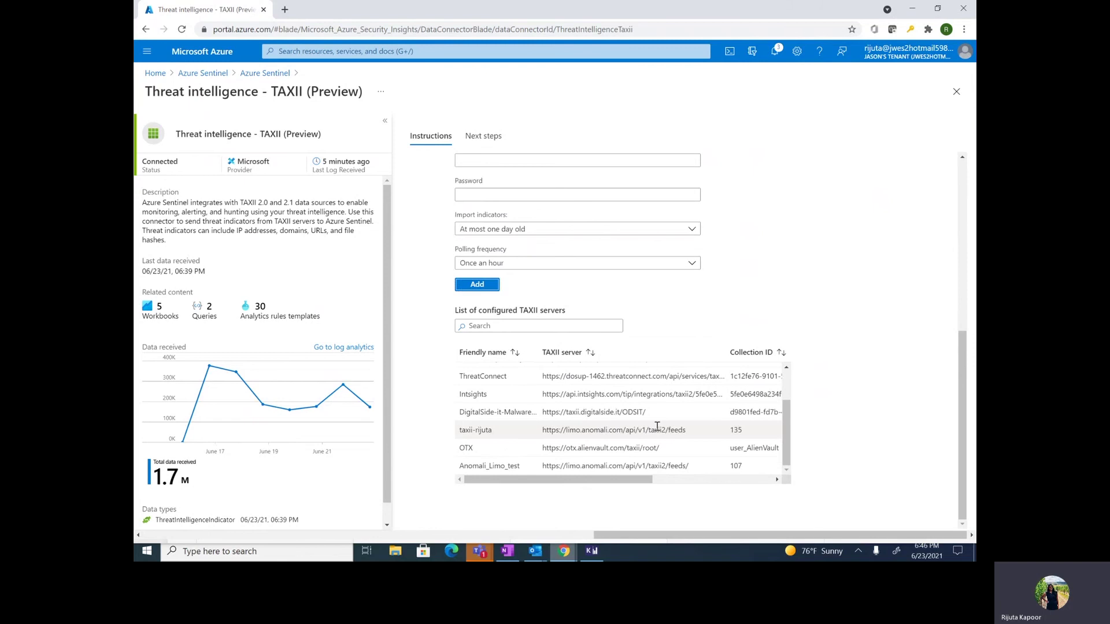
drag(478, 466, 479, 466)
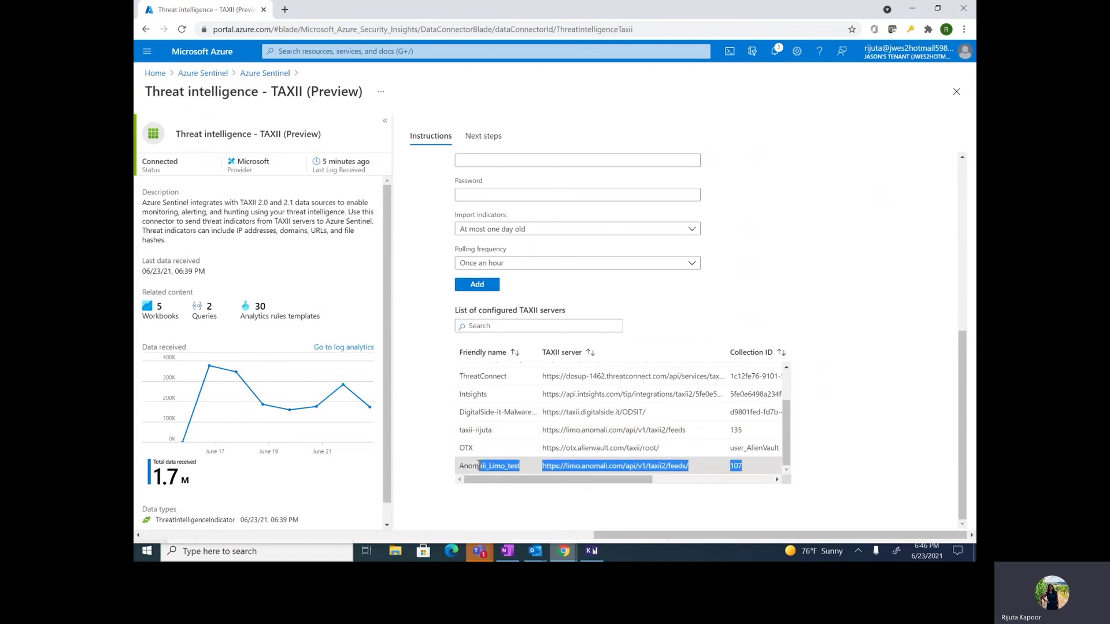
click(478, 466)
scroll(477, 467, right, 2)
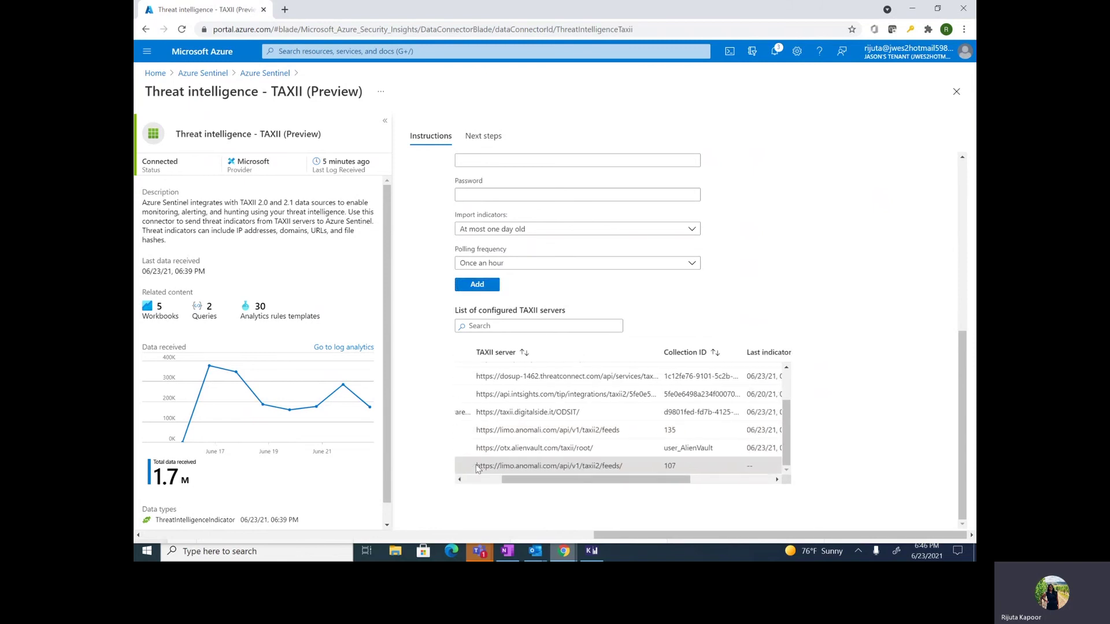
scroll(520, 467, right, 1)
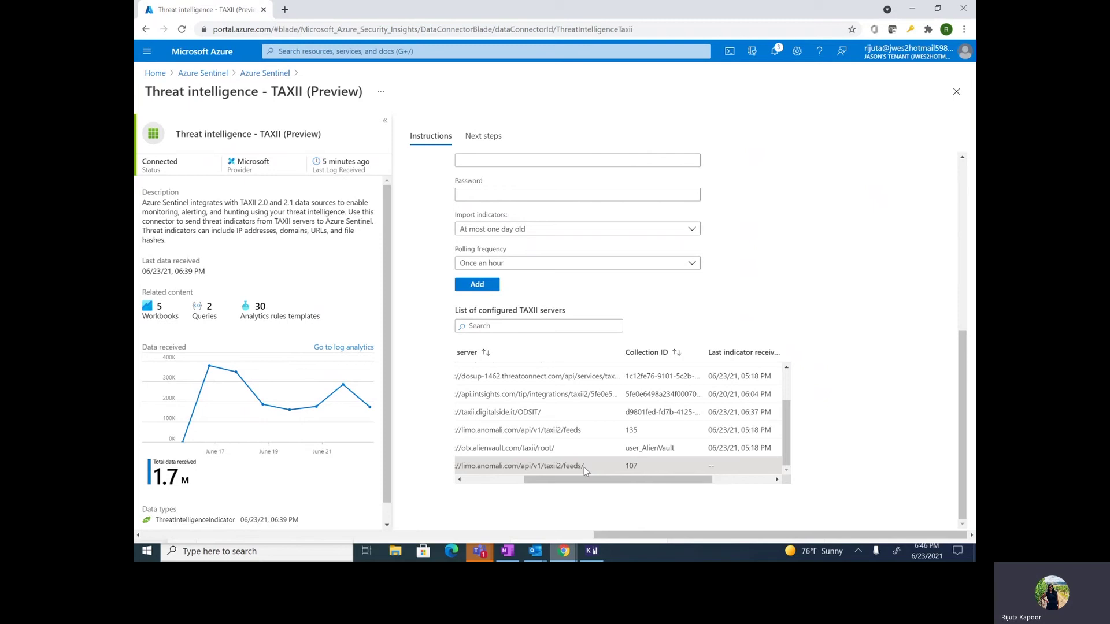
click(266, 73)
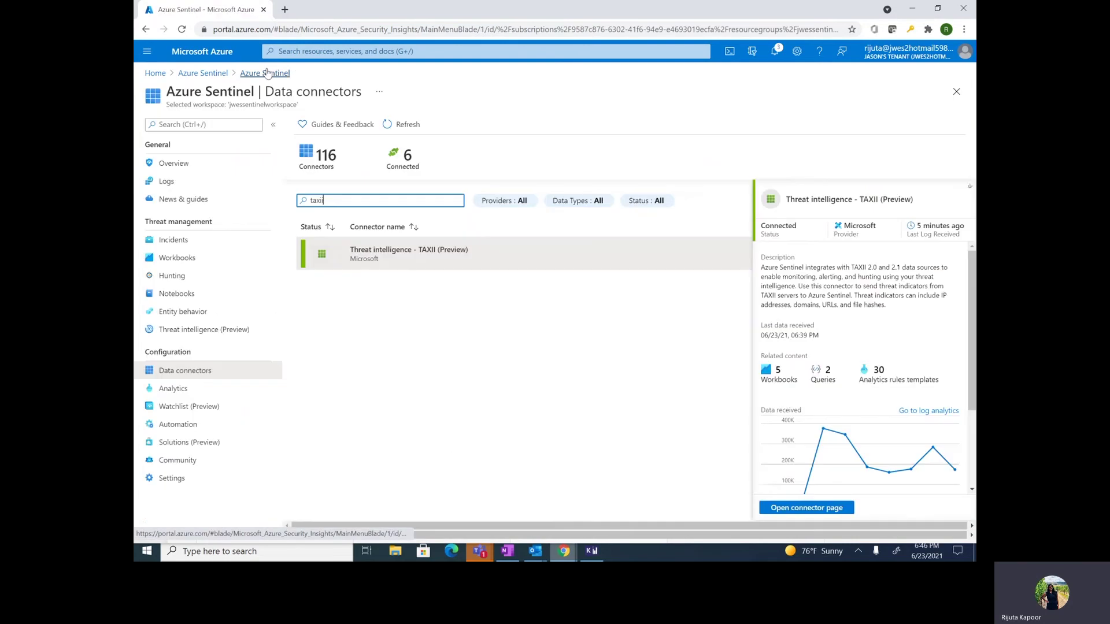
Step: Reopen the TAXII connector page and confirm Anomali_Limo_test is still awaiting indicators
click(790, 517)
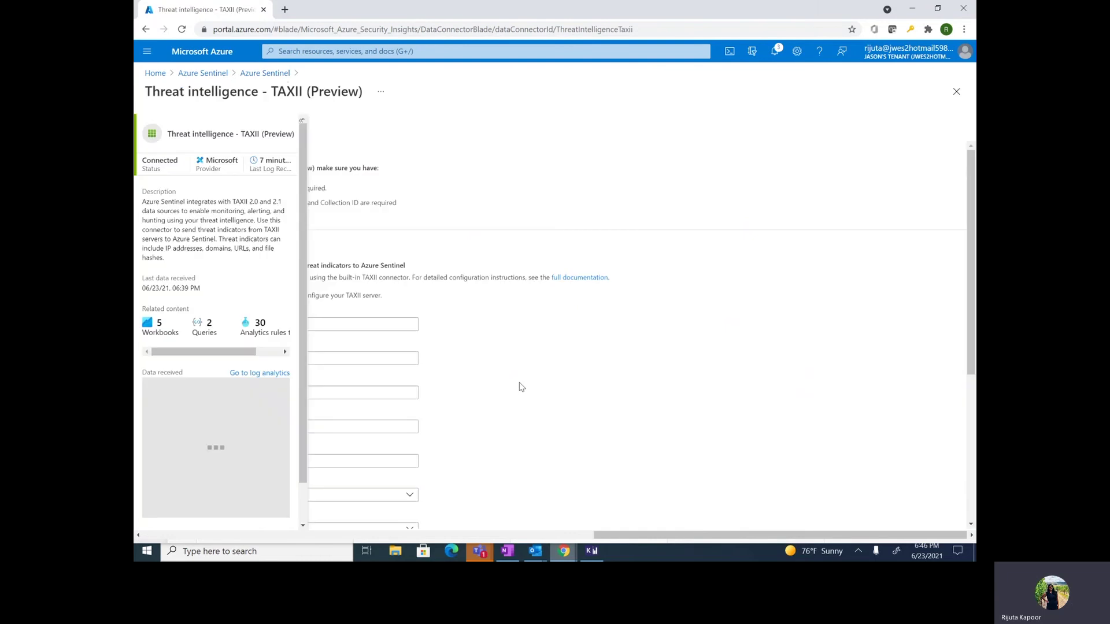
scroll(568, 421, down, 7)
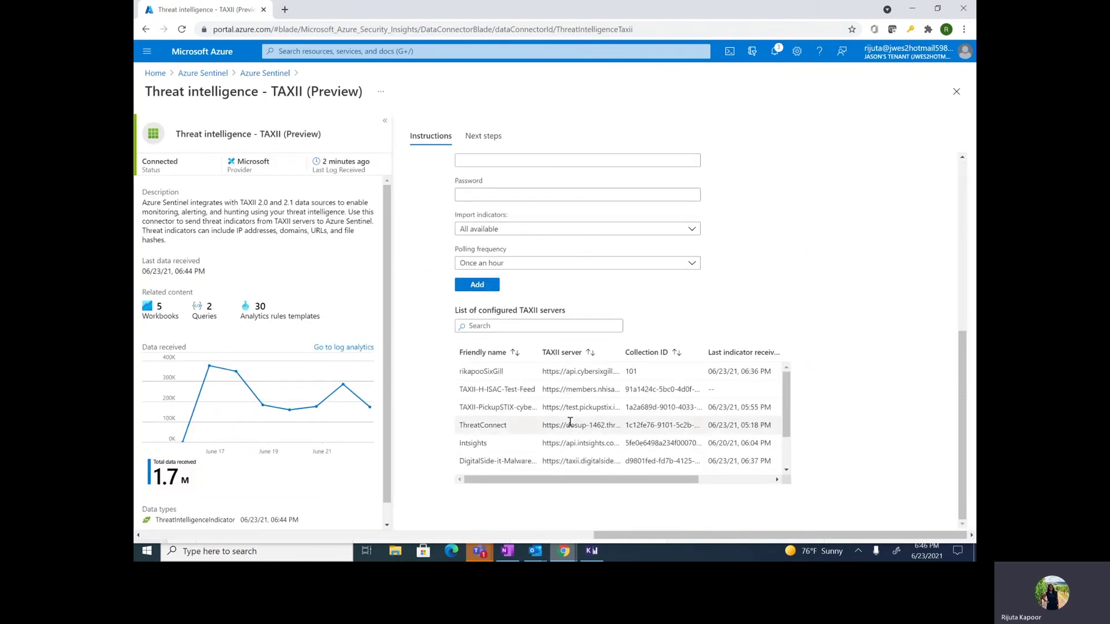
scroll(570, 422, down, 3)
scroll(570, 422, left, 2)
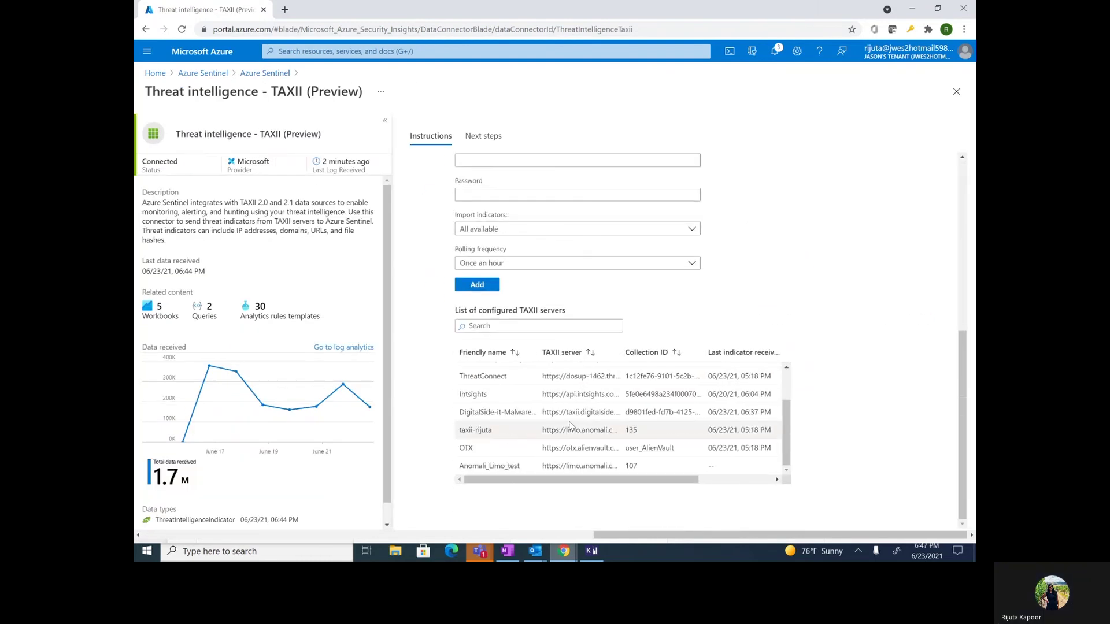
Step: Go through the workspace list to its Threat intelligence (Preview) page, collapsing the workspace list
click(210, 73)
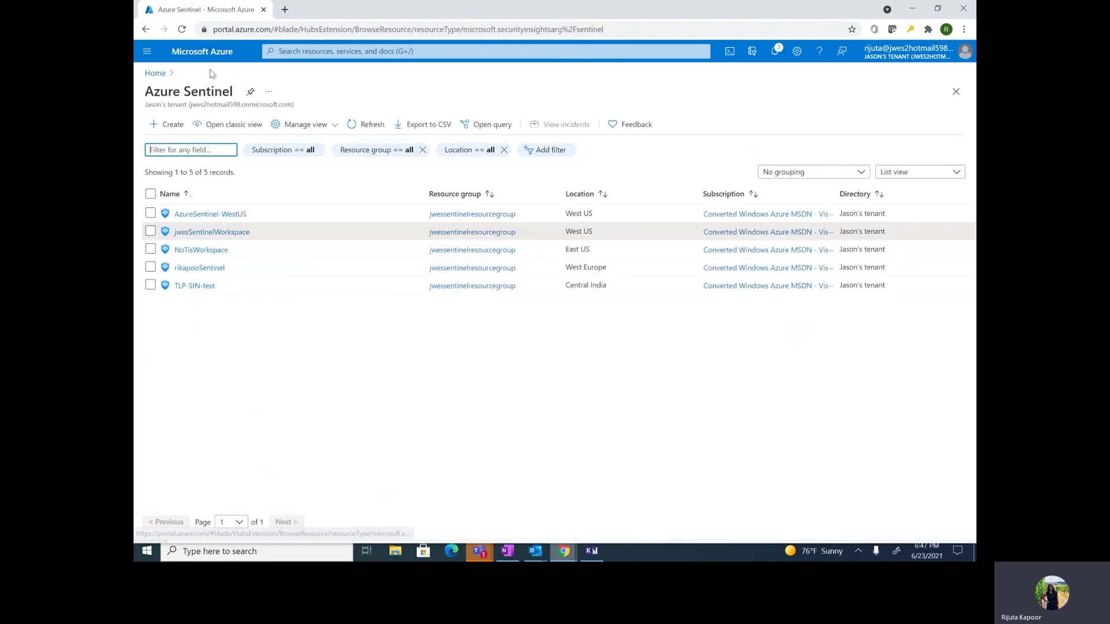
click(238, 234)
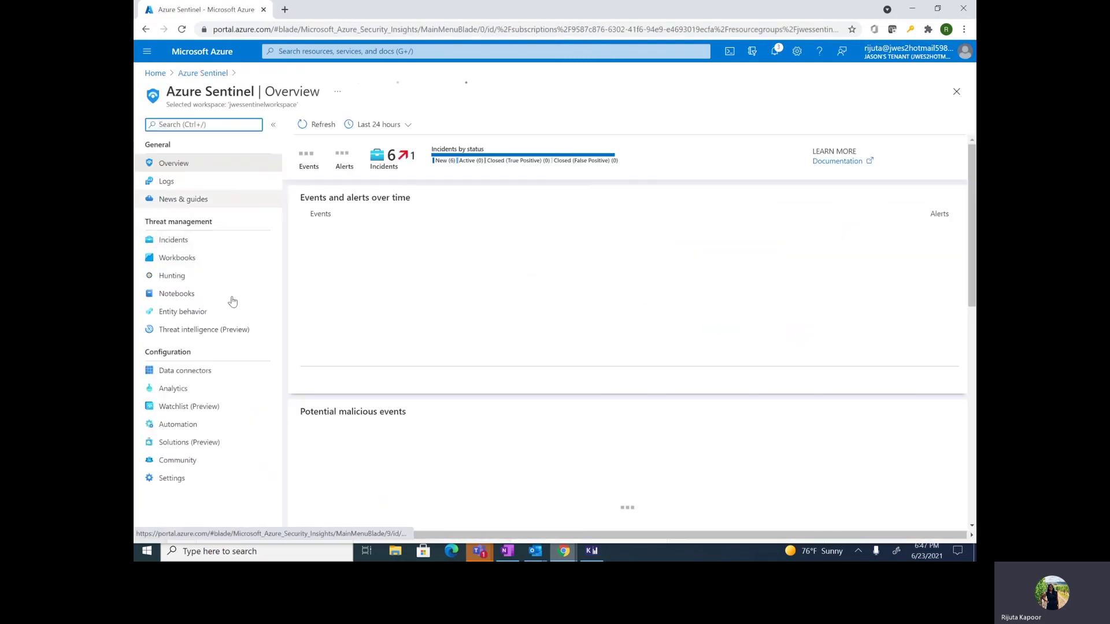
click(234, 330)
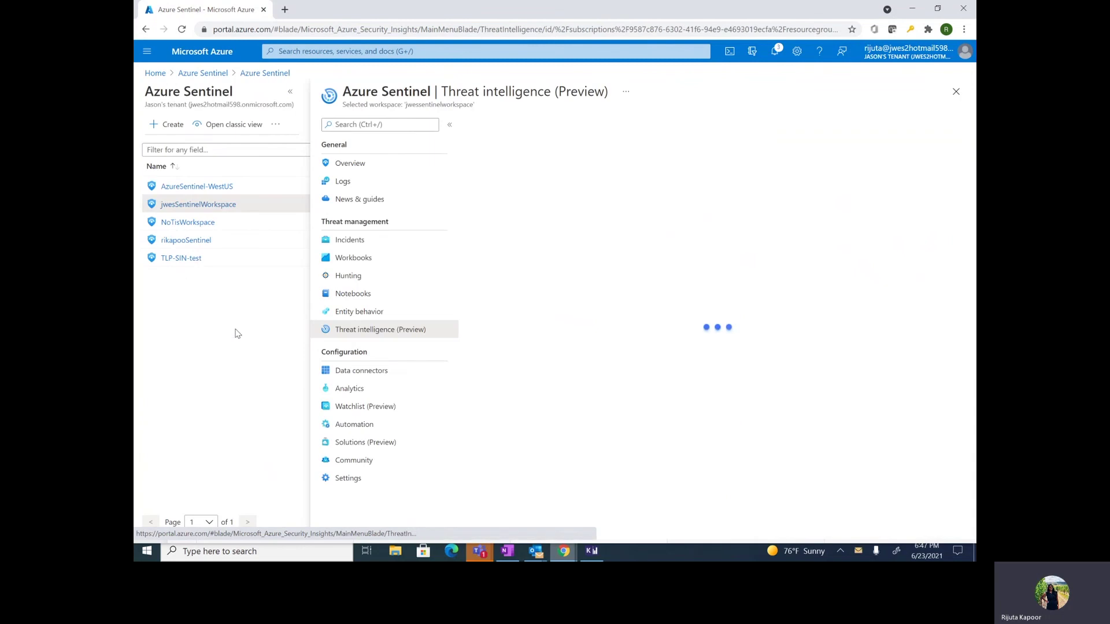
click(290, 91)
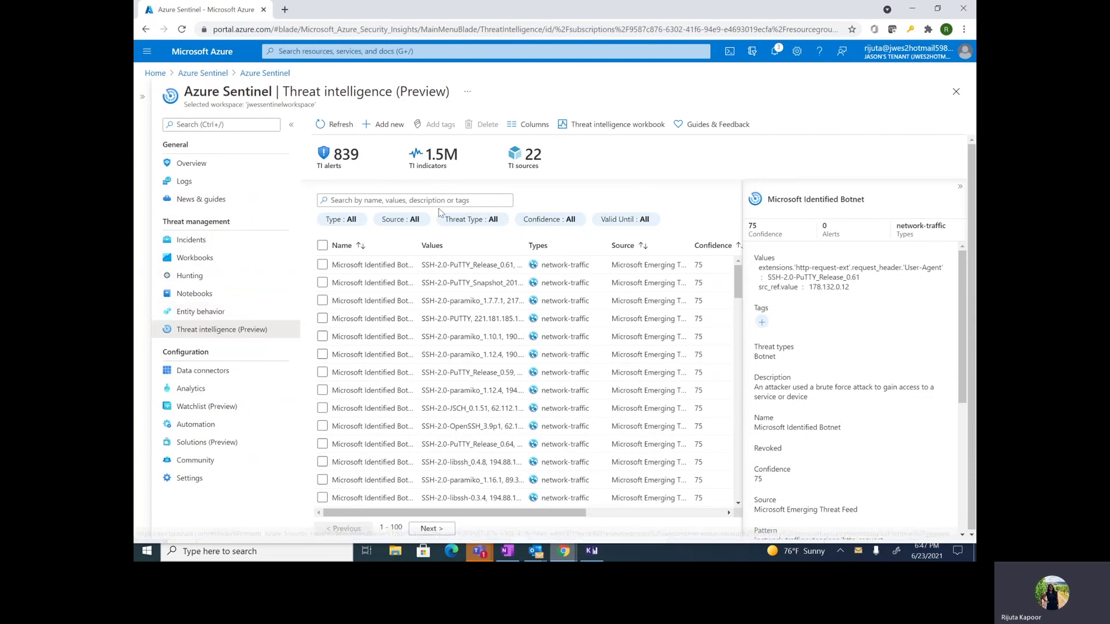
click(372, 132)
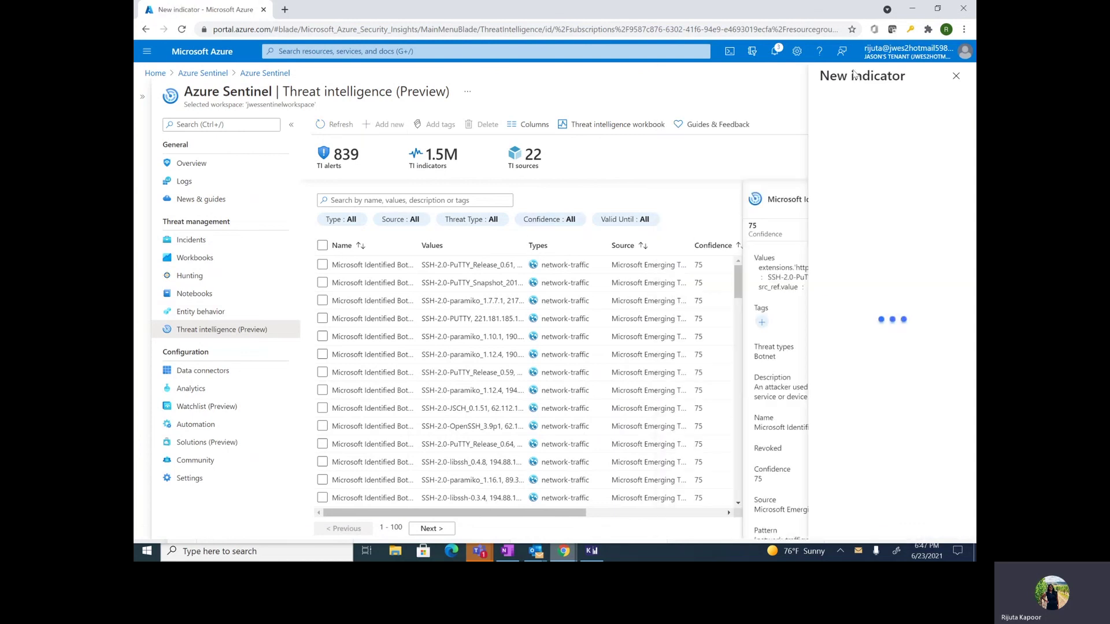
click(867, 126)
click(851, 176)
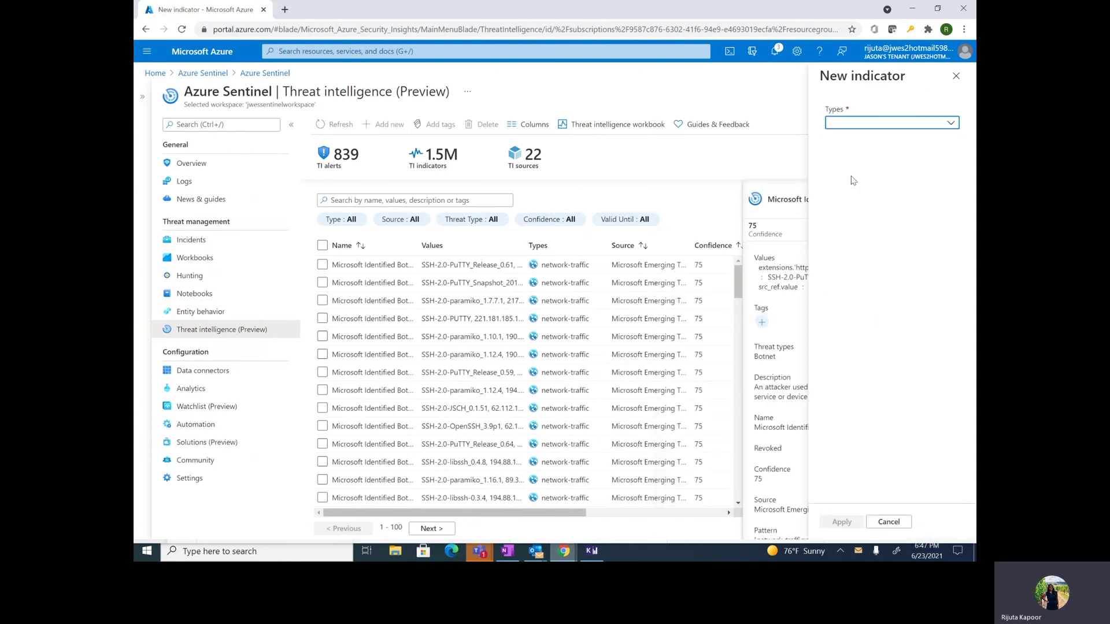
click(955, 76)
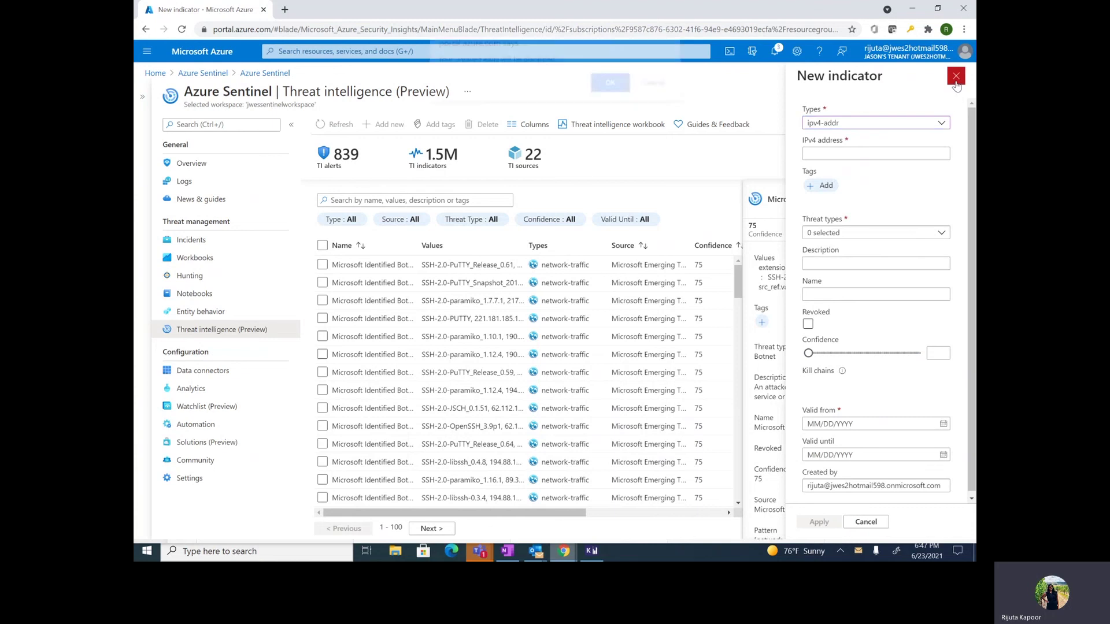
click(610, 99)
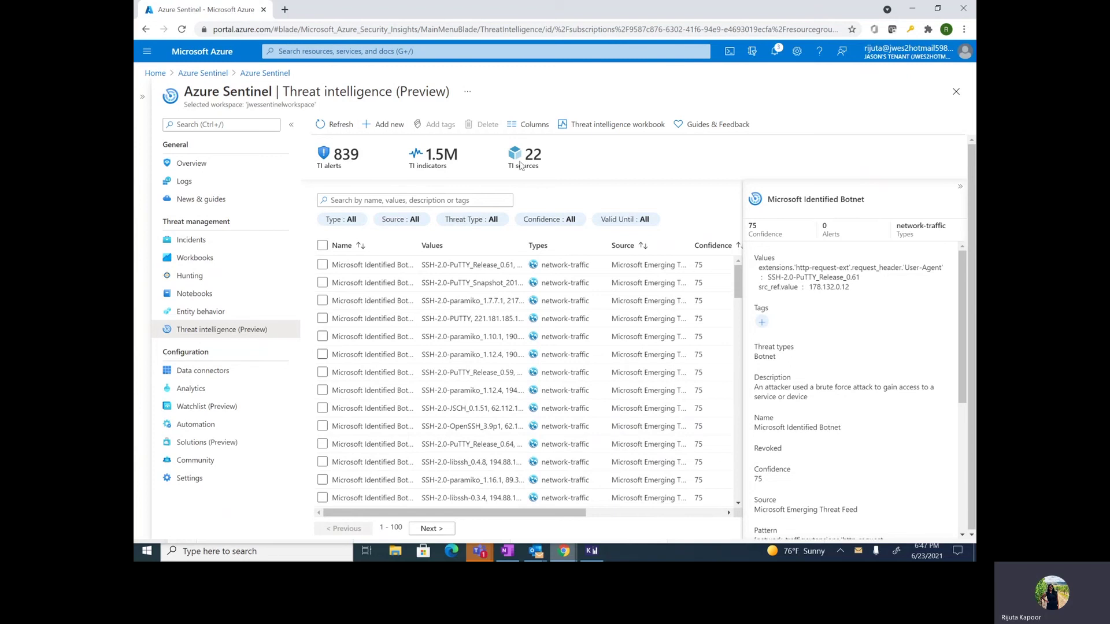
Step: View the details of the paramiko_1.7.7.1 indicator
scroll(370, 289, down, 1)
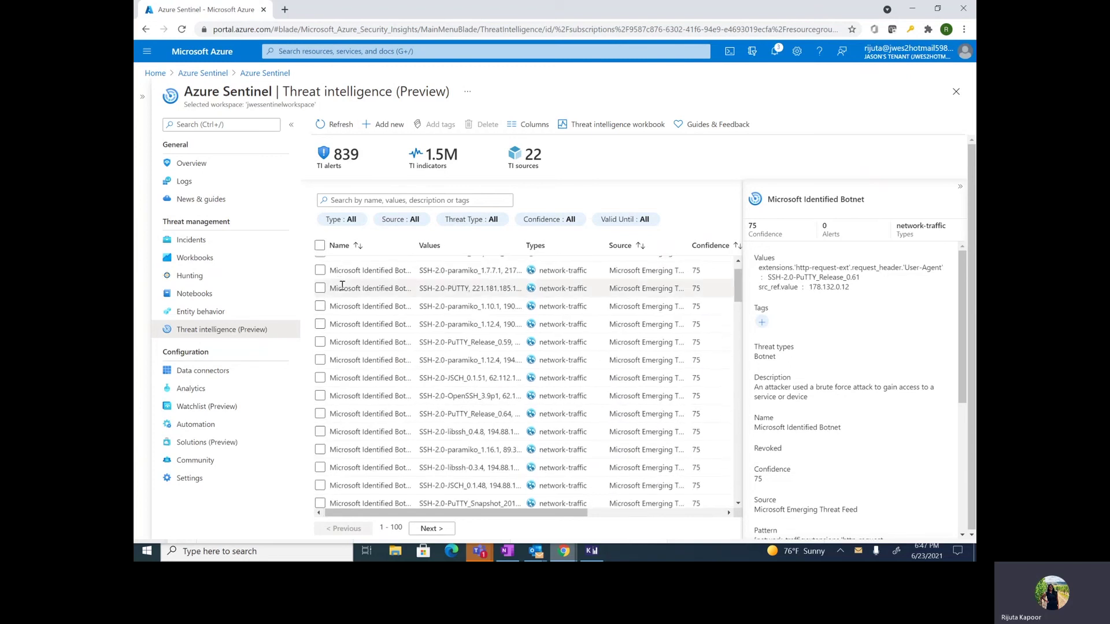
scroll(391, 294, up, 1)
click(392, 298)
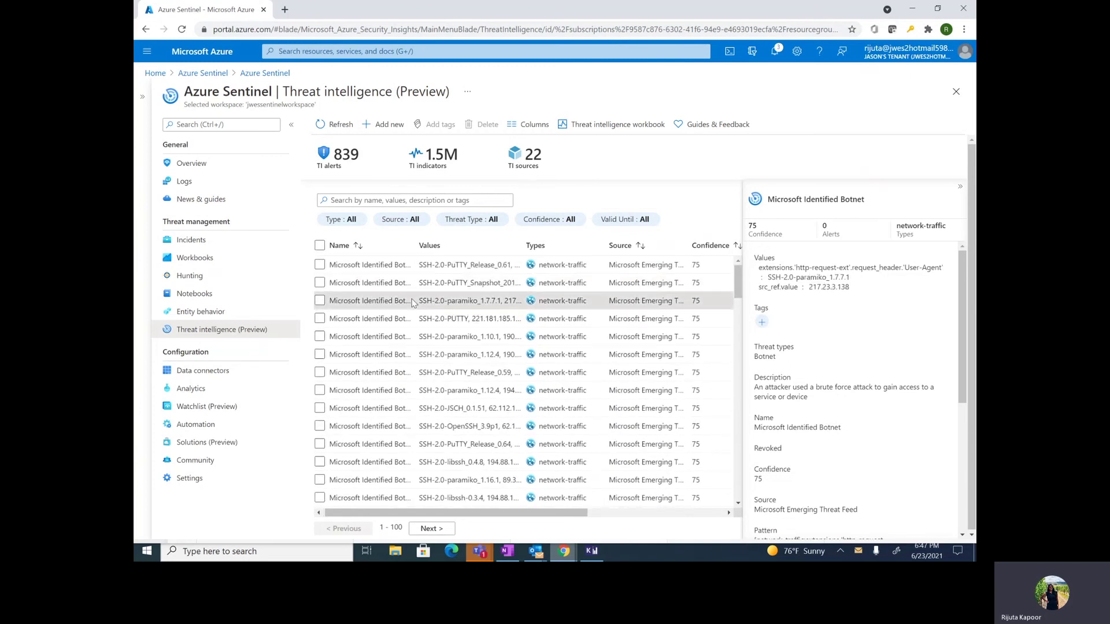
Step: Browse the indicator Source filter without changing it, then go to Data connectors
click(412, 221)
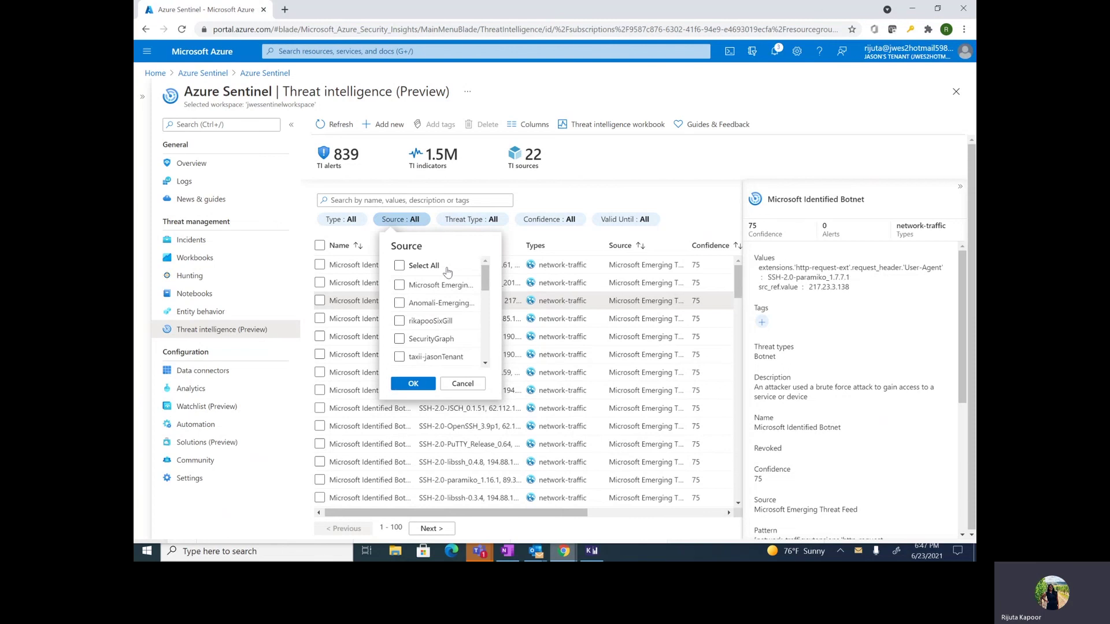
scroll(477, 319, down, 5)
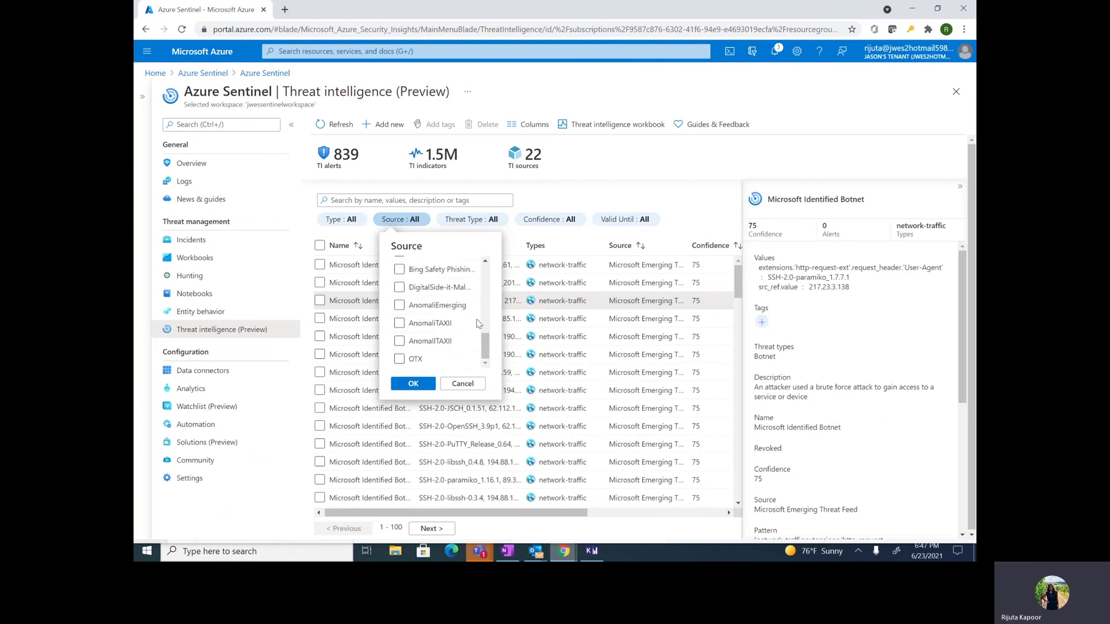
scroll(476, 319, up, 5)
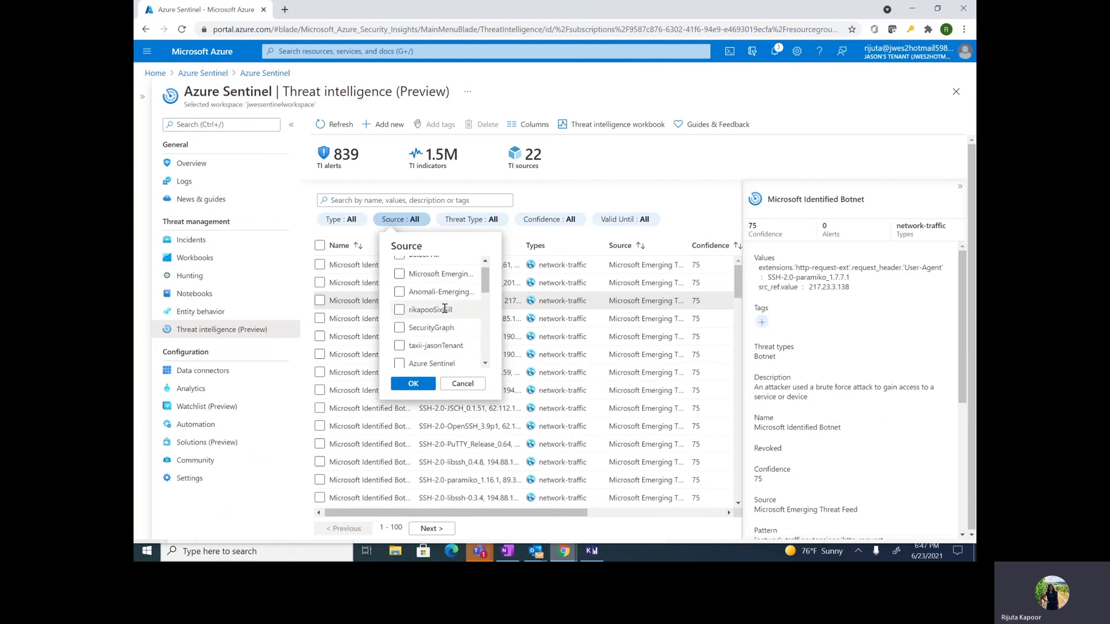
scroll(440, 278, up, 2)
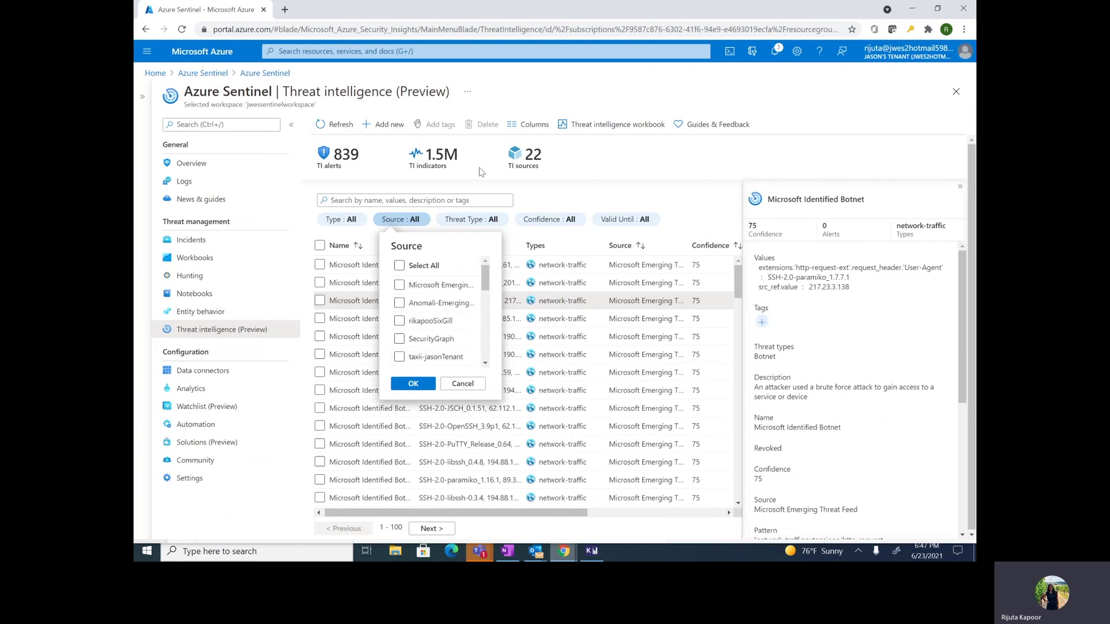
click(456, 173)
click(224, 372)
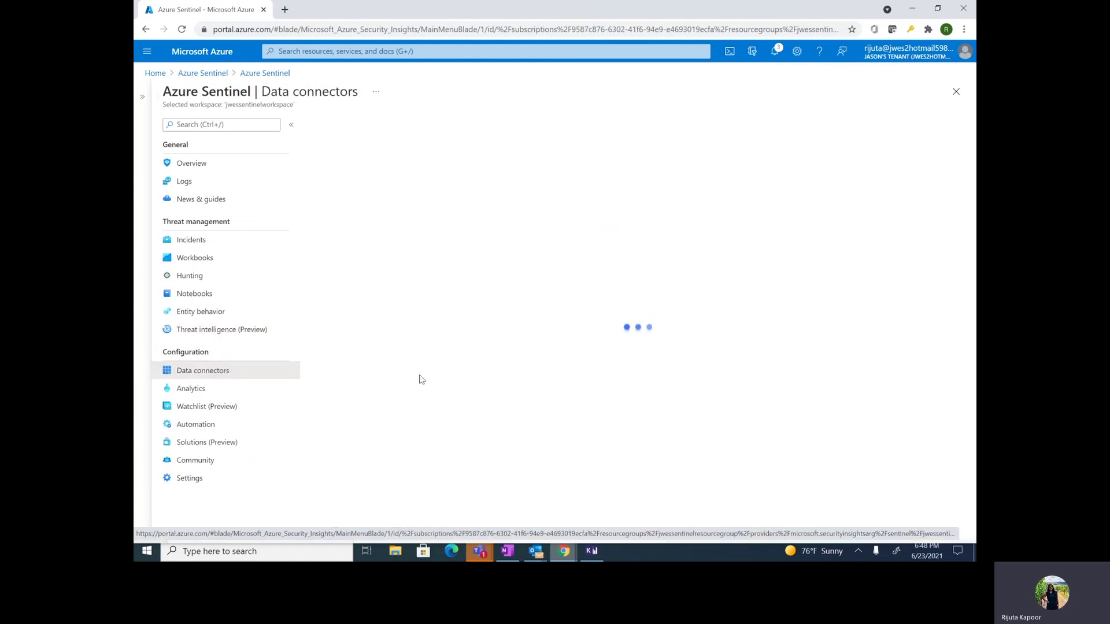
Step: Search connectors for 'taxii' and open the TAXII connector's configuration page
click(426, 201)
text(t)
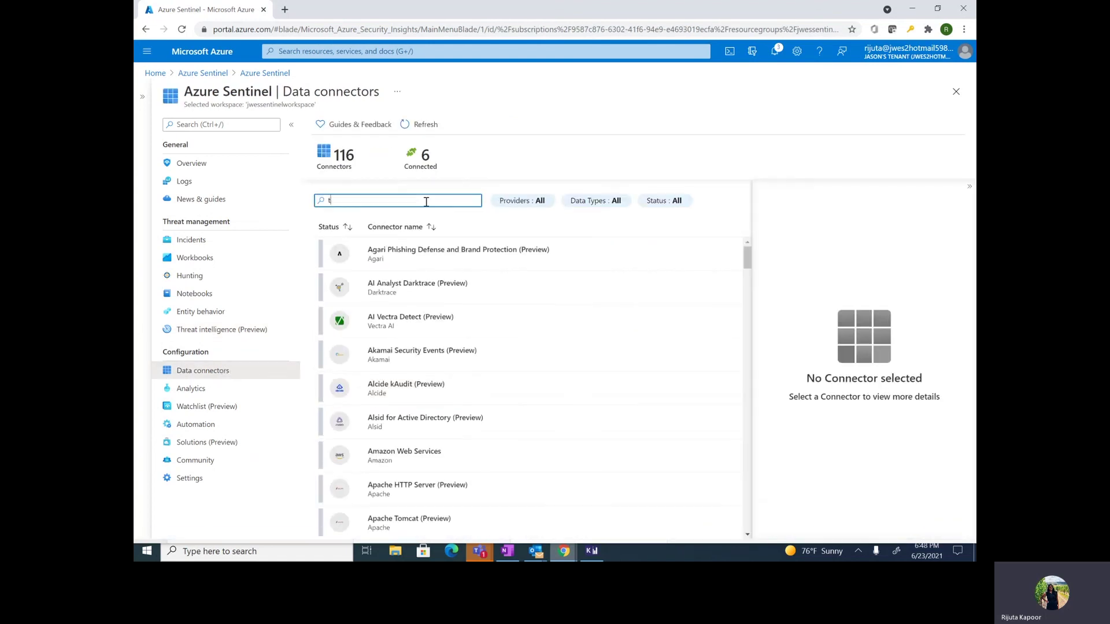
text(axii)
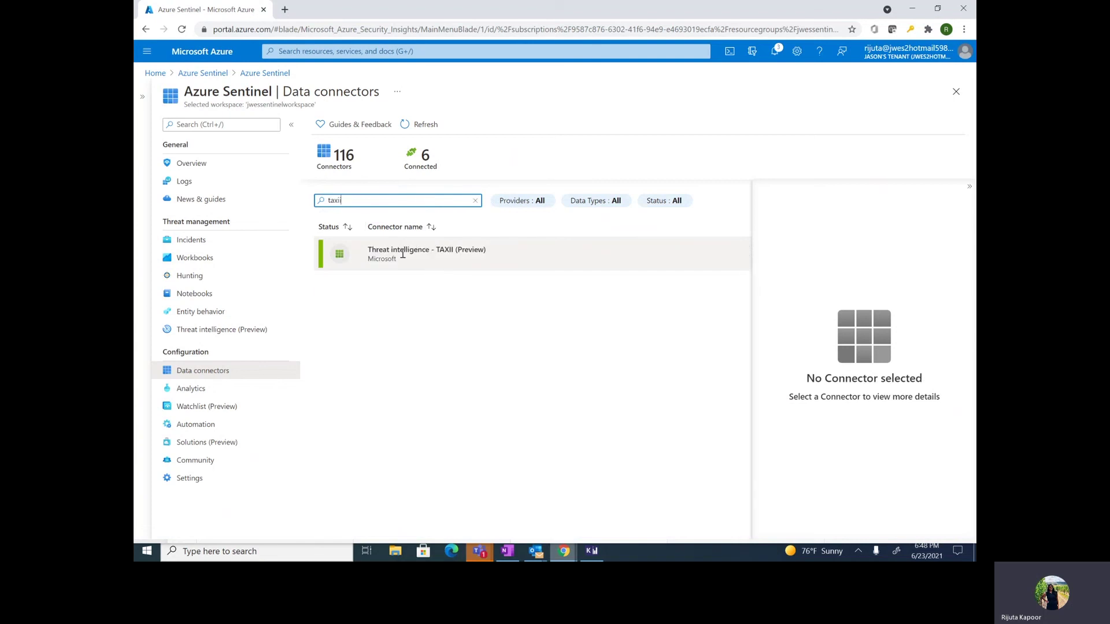
click(579, 265)
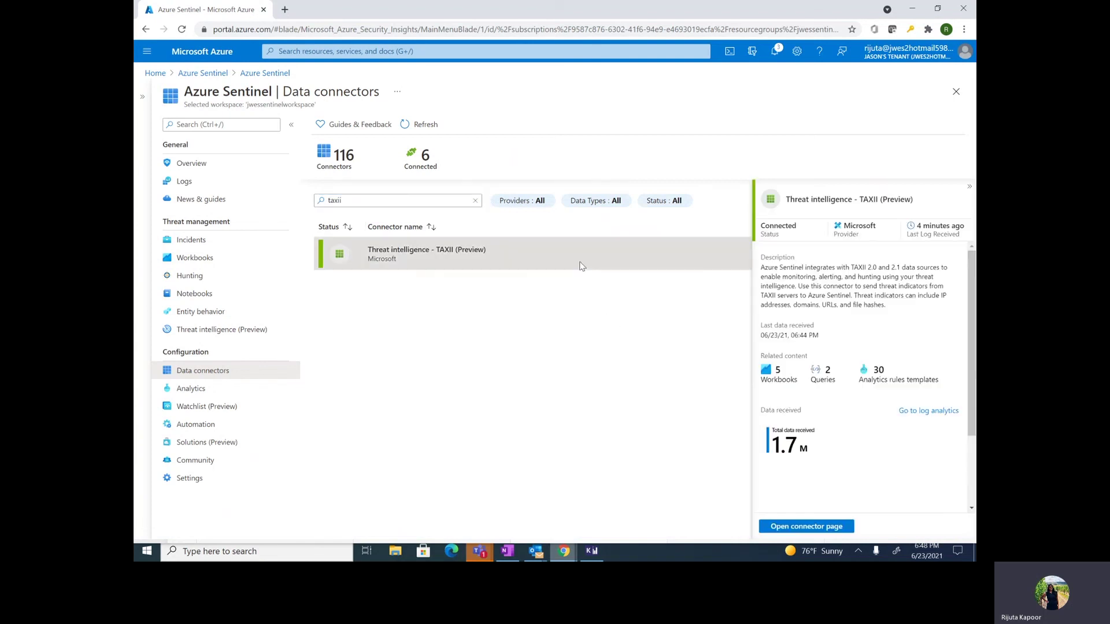
click(810, 529)
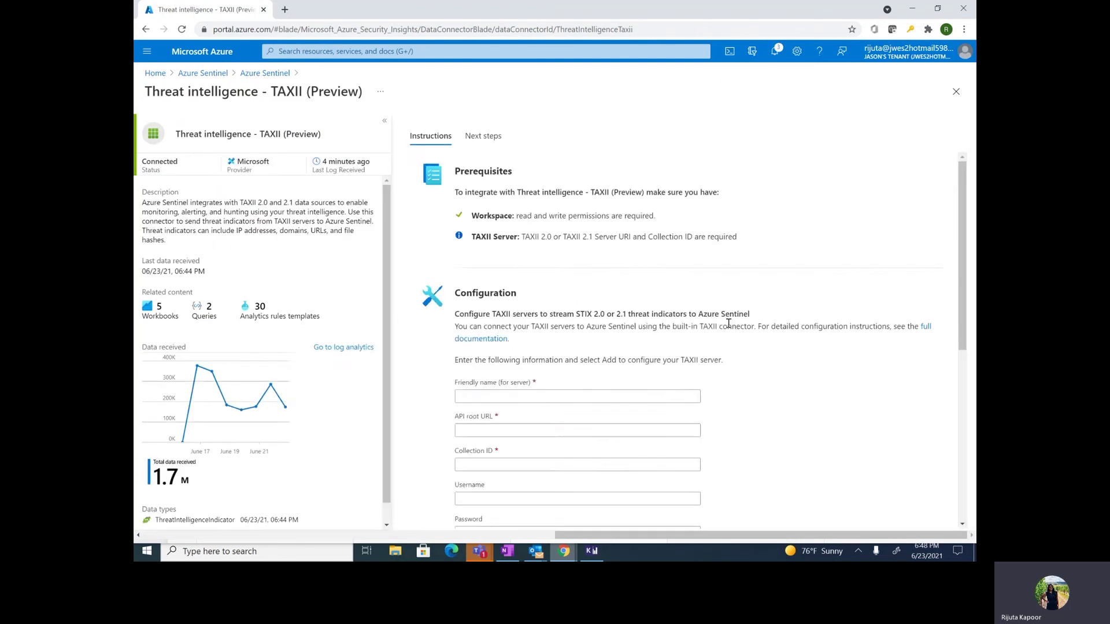
Step: Confirm Anomali_Limo_test with collection ID 107 among configured servers, then return to Azure Sentinel
scroll(727, 326, down, 8)
scroll(556, 430, down, 2)
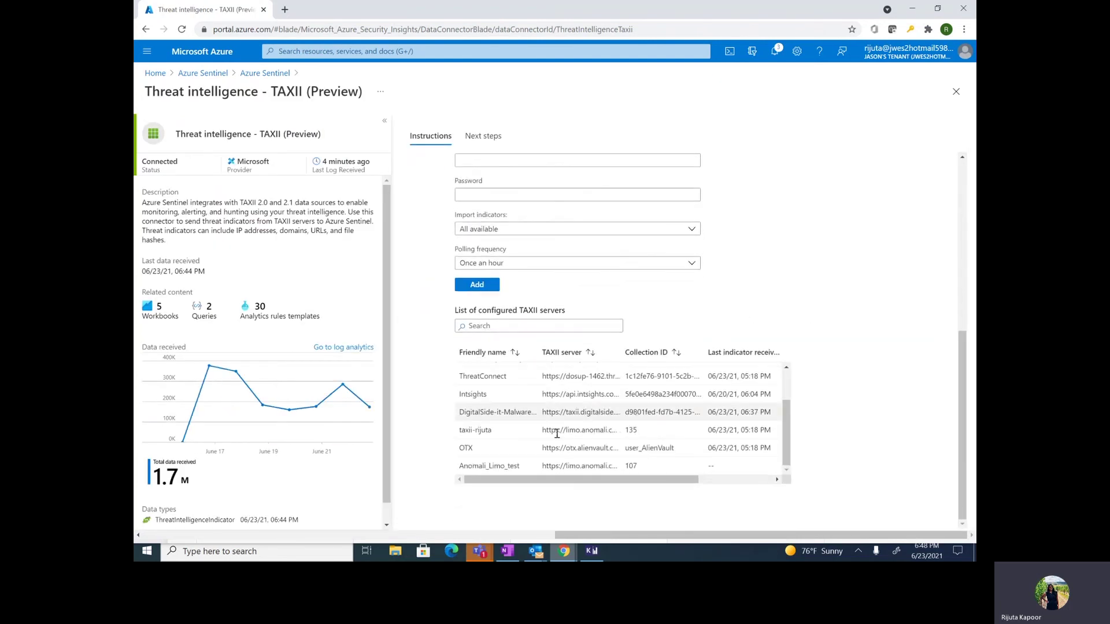
double_click(630, 465)
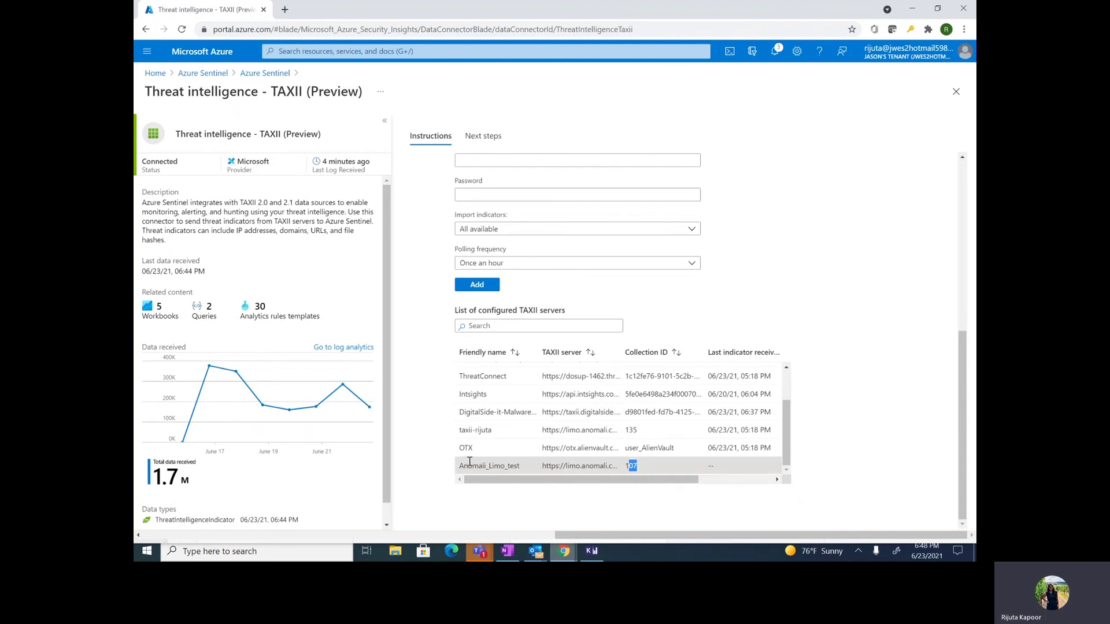
drag(461, 467, 522, 466)
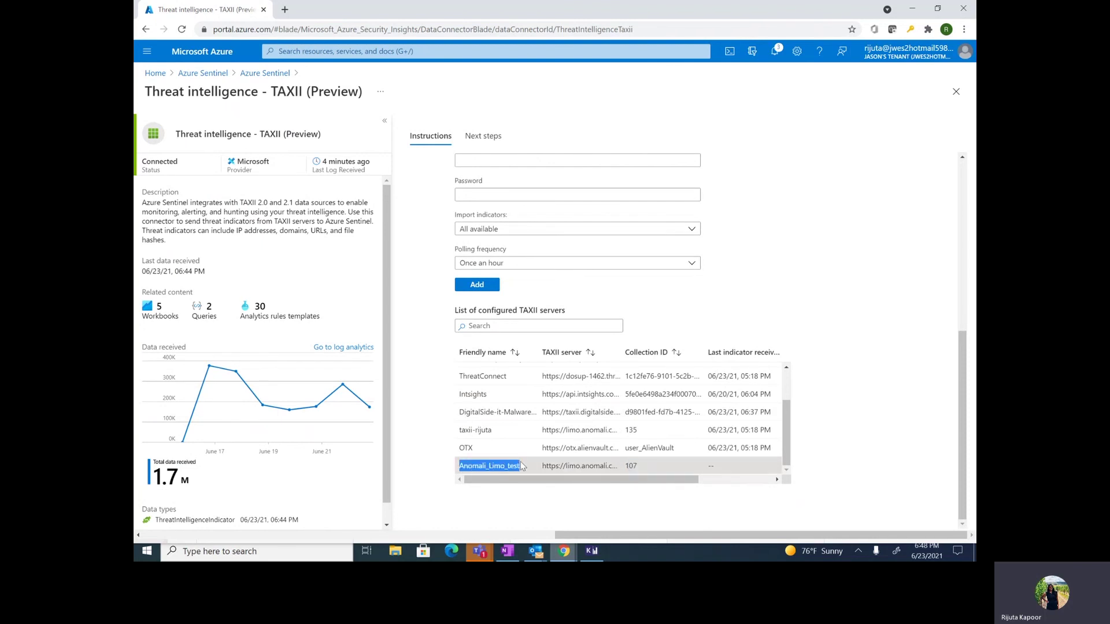
click(270, 74)
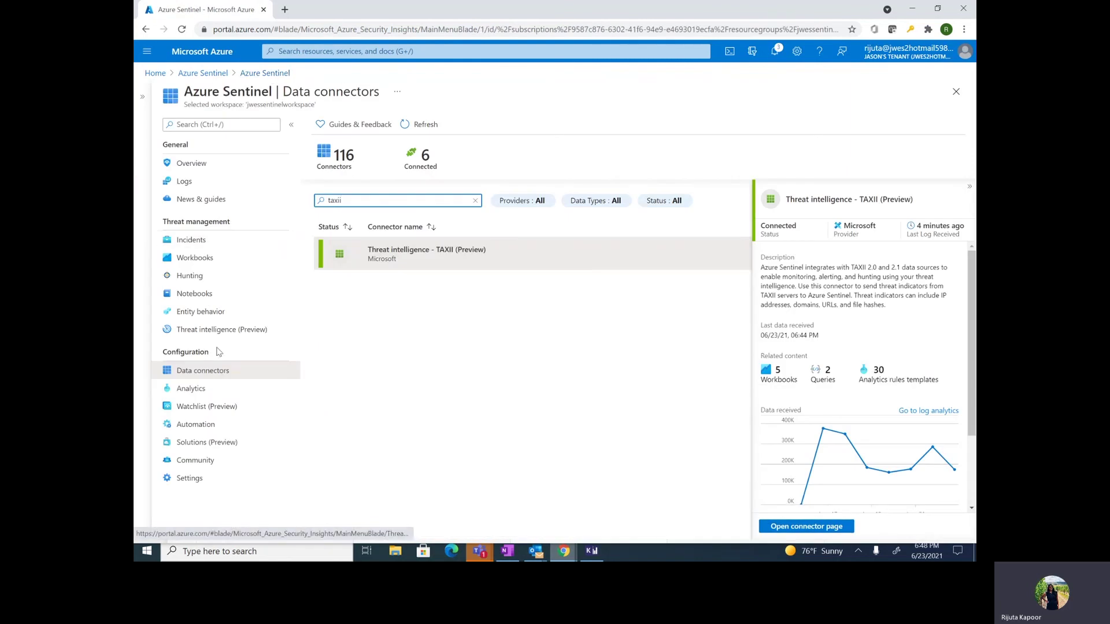
Step: Open Threat intelligence and filter the indicators to the Anomoli source
click(214, 334)
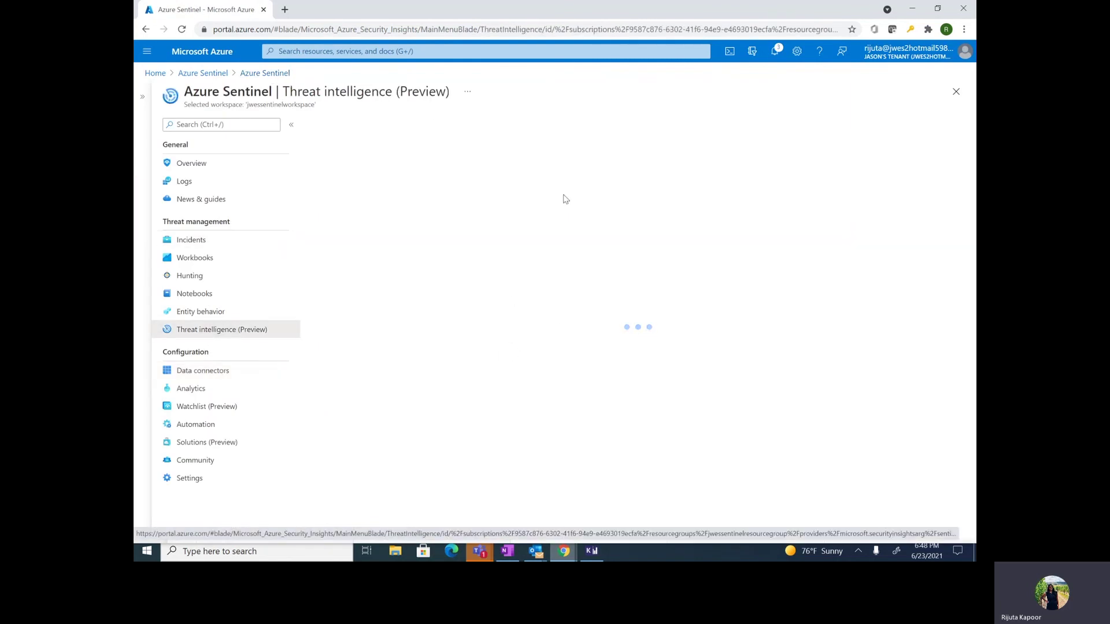
click(399, 220)
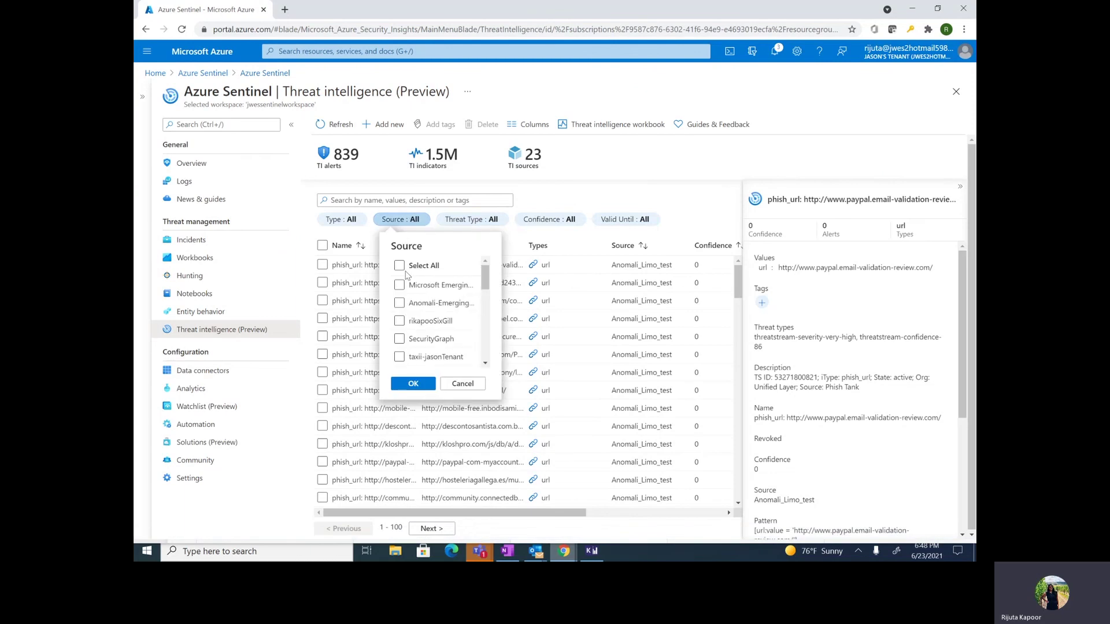
scroll(407, 301, down, 2)
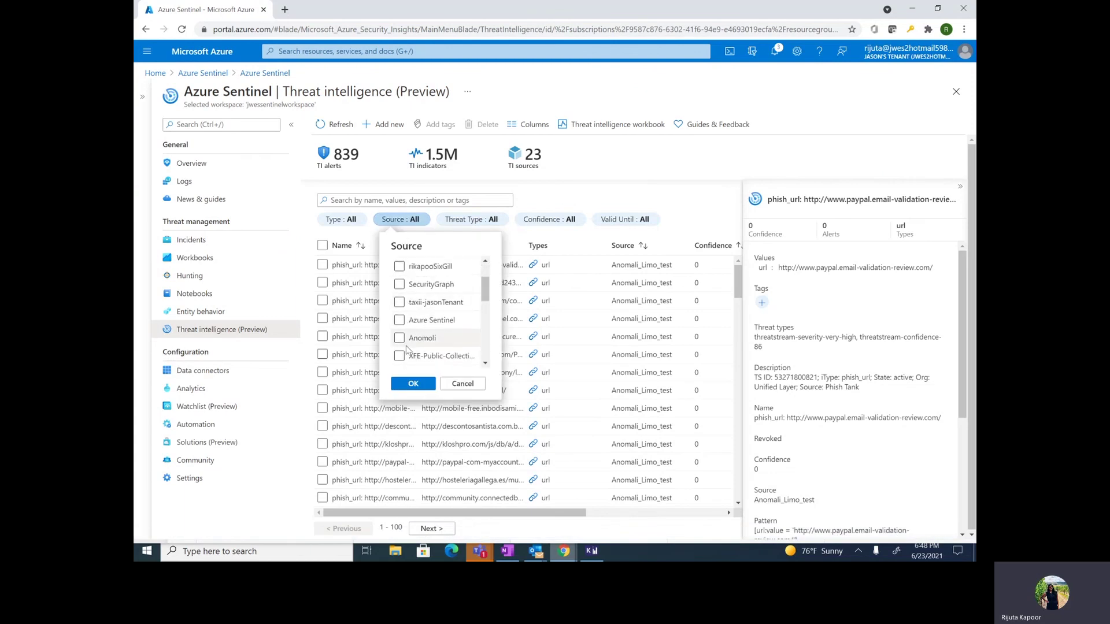
click(400, 338)
scroll(421, 347, up, 2)
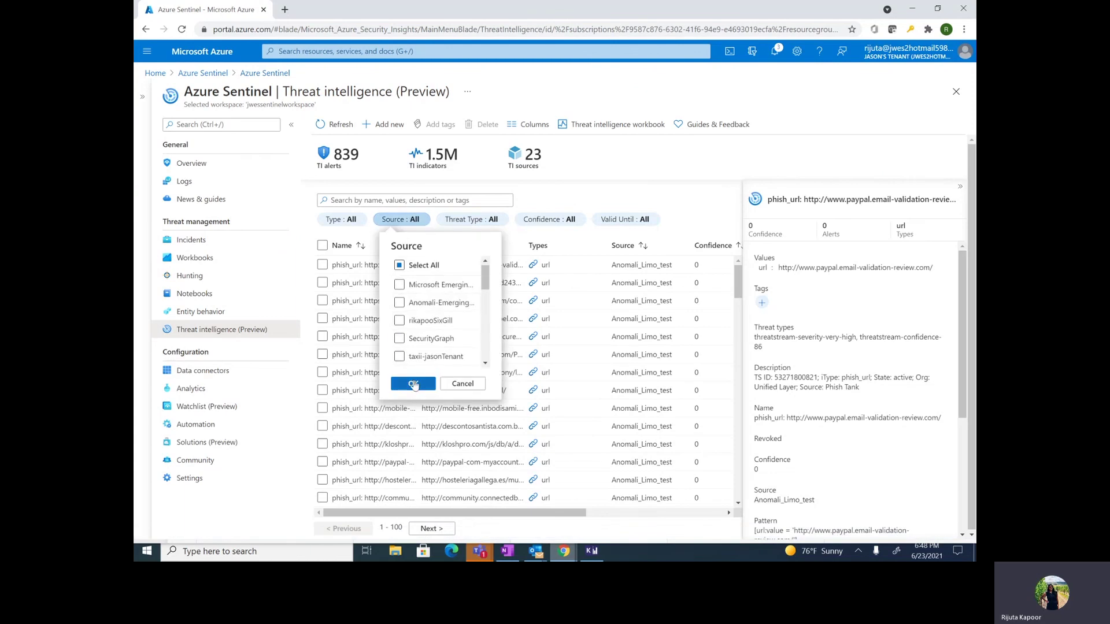
click(413, 384)
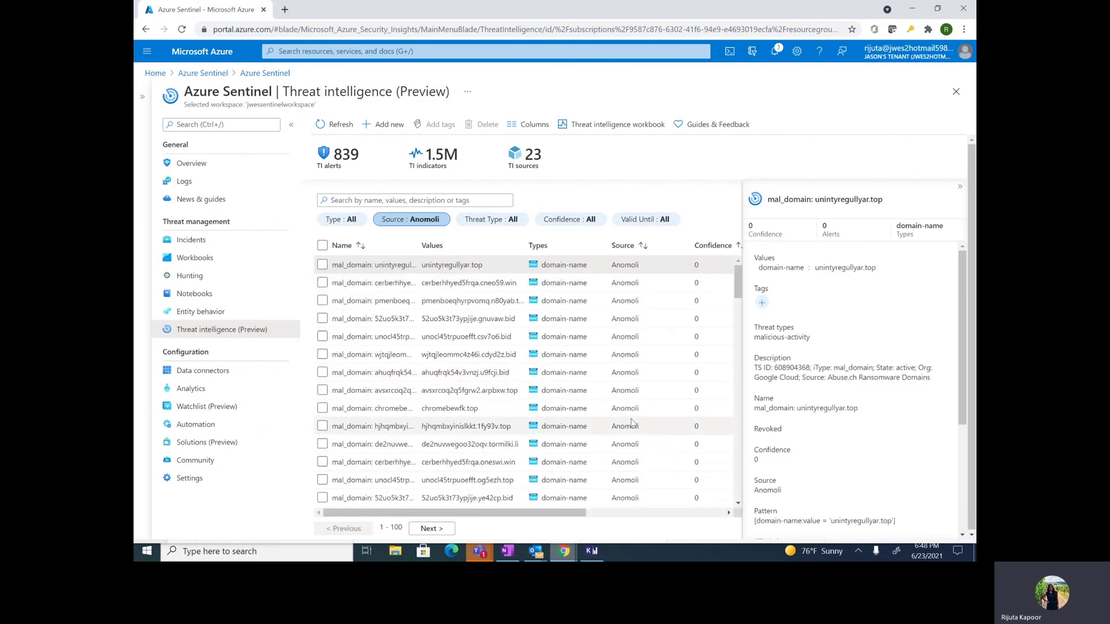
Step: Scroll through the Anomoli domain-name indicators and open the Type filter
scroll(632, 423, down, 2)
scroll(633, 423, down, 5)
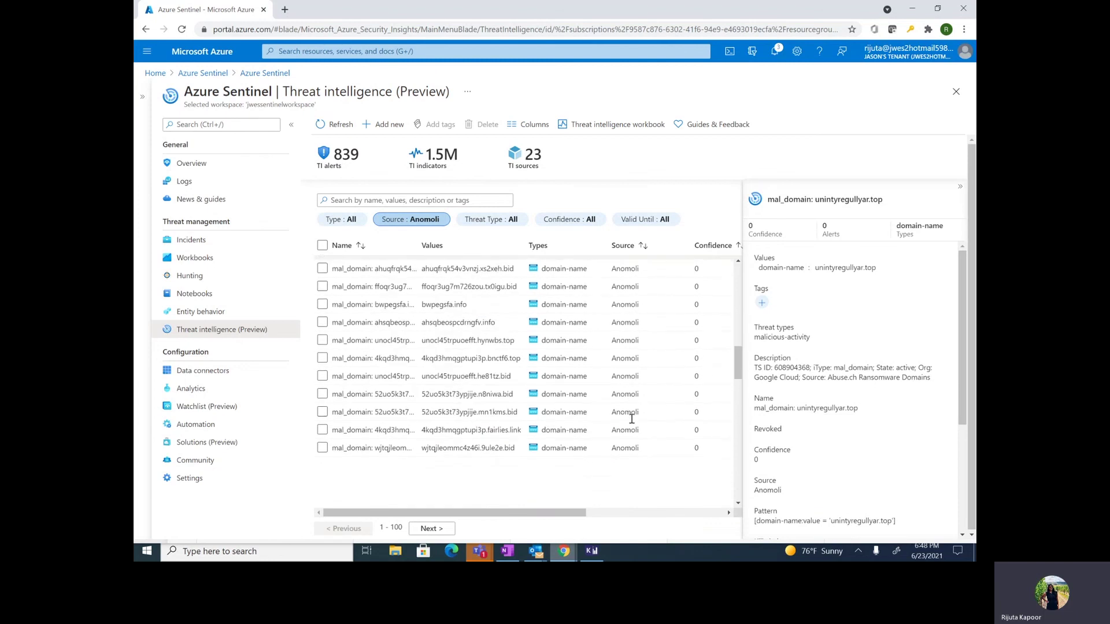
scroll(632, 418, up, 7)
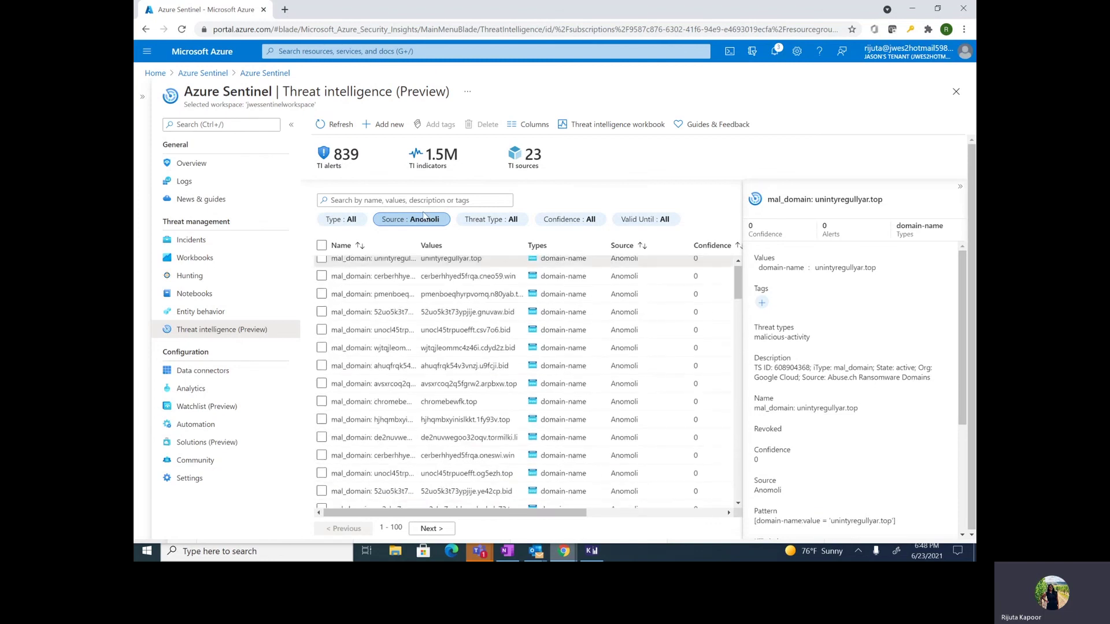
click(341, 220)
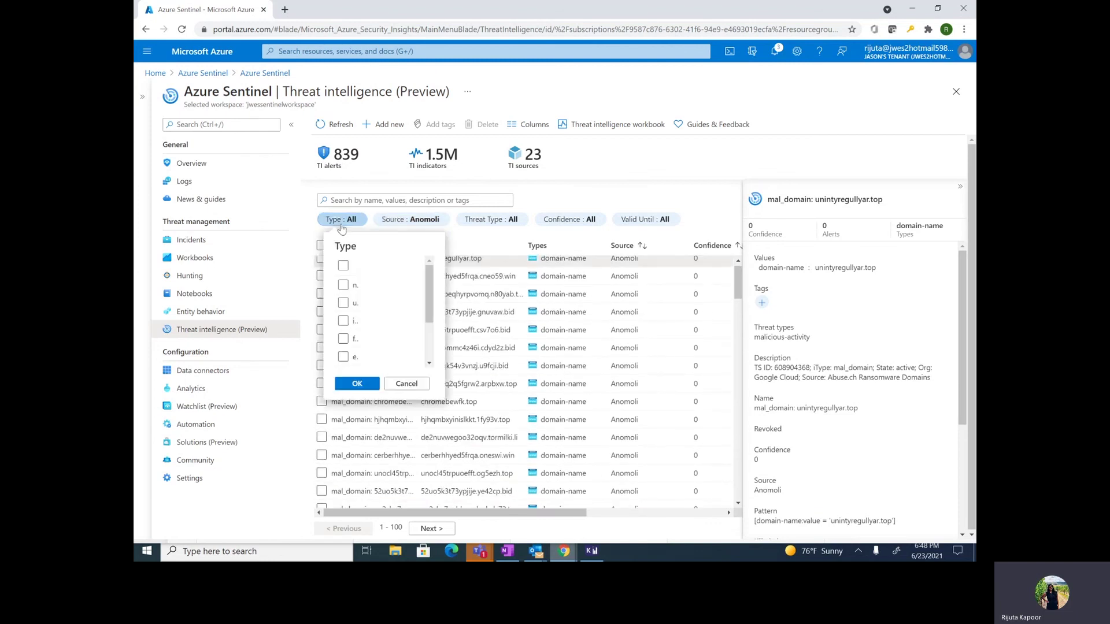
Step: Filter the Anomoli indicators to confidence 50–100, which leaves no results
click(590, 223)
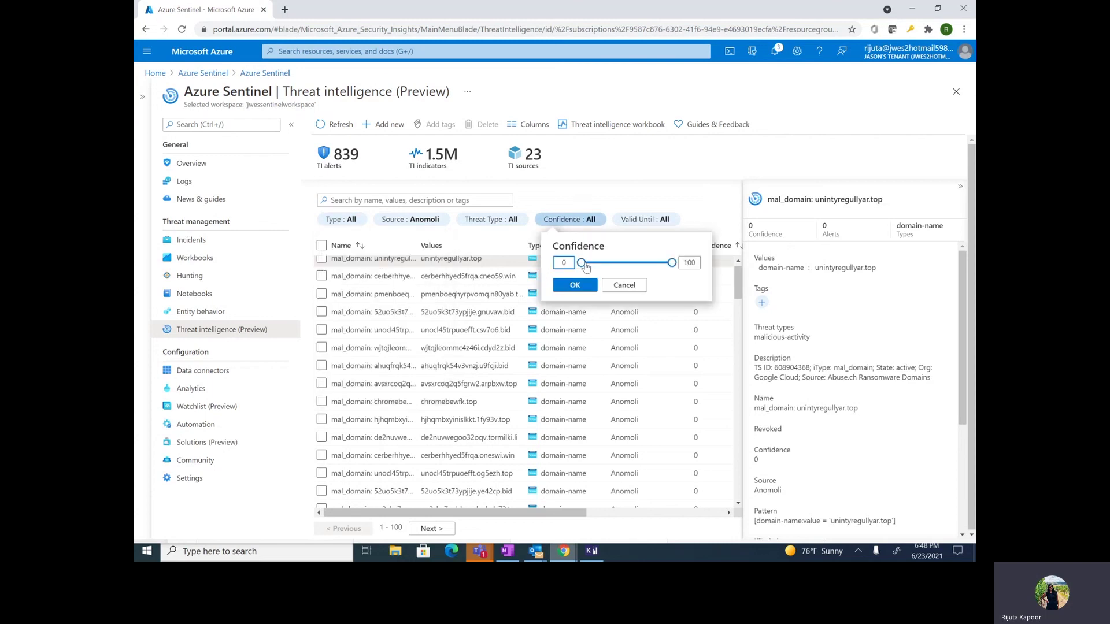
click(627, 263)
click(578, 286)
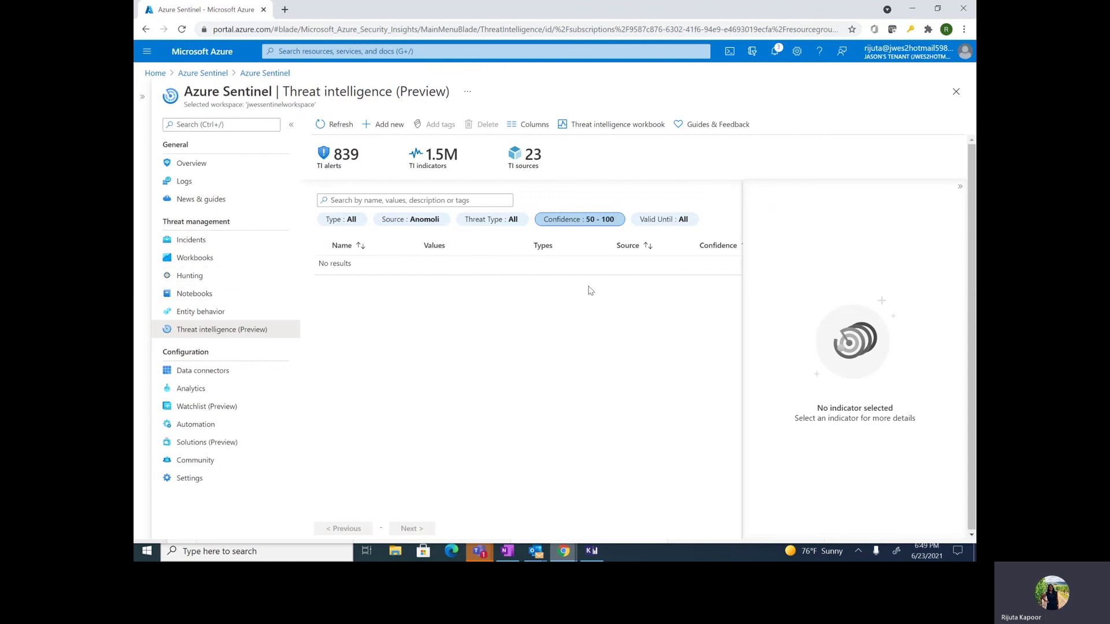
Step: Switch between the Teams window and the browser from the taskbar
click(479, 552)
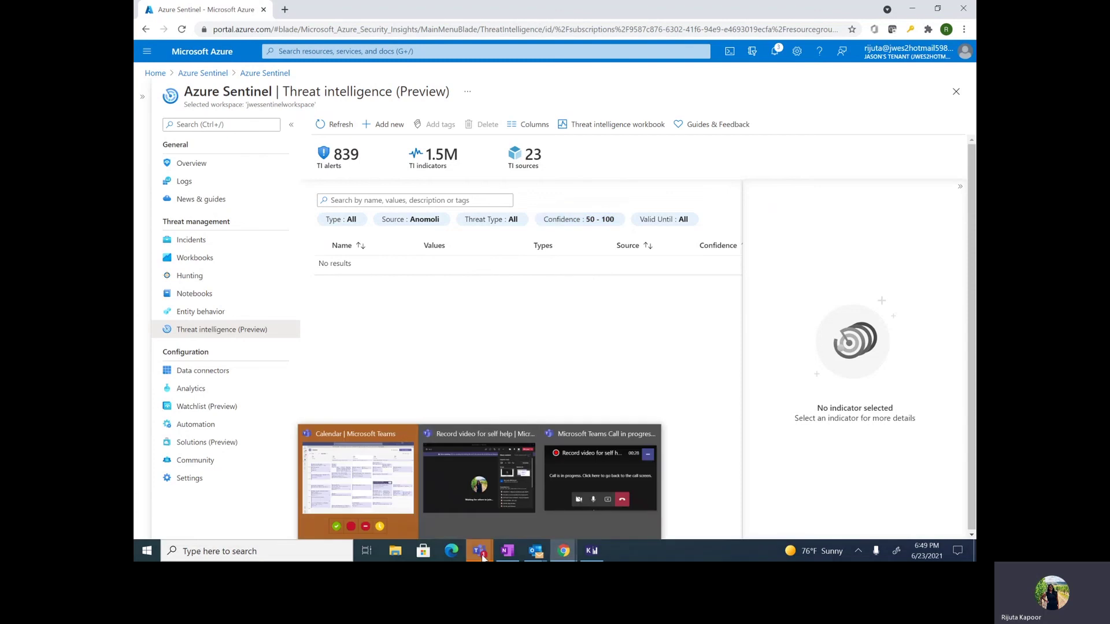
click(464, 333)
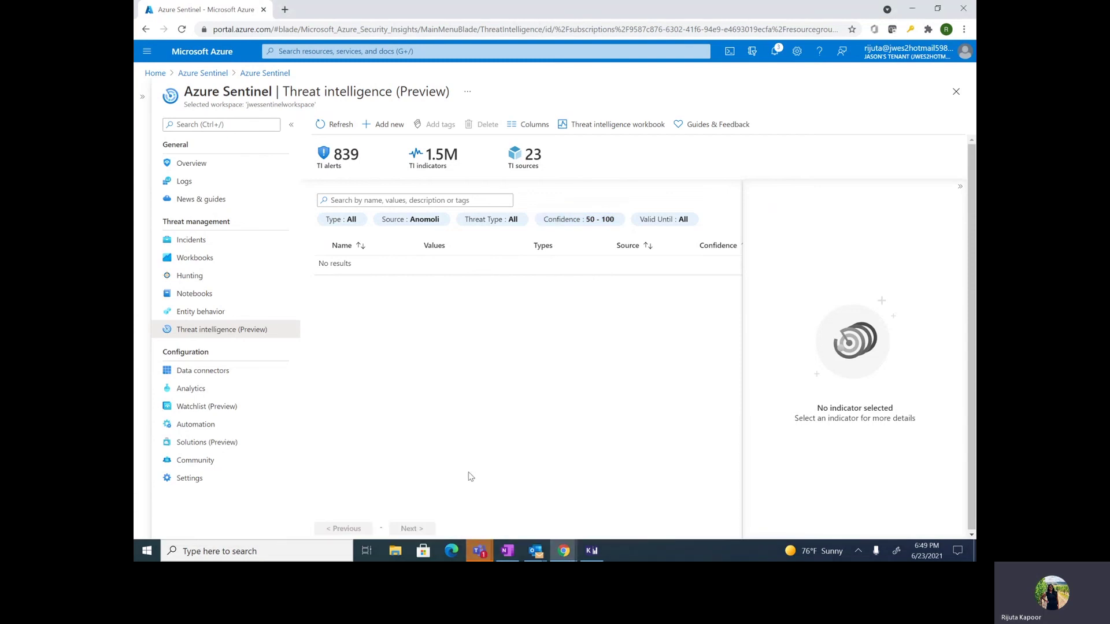
click(480, 549)
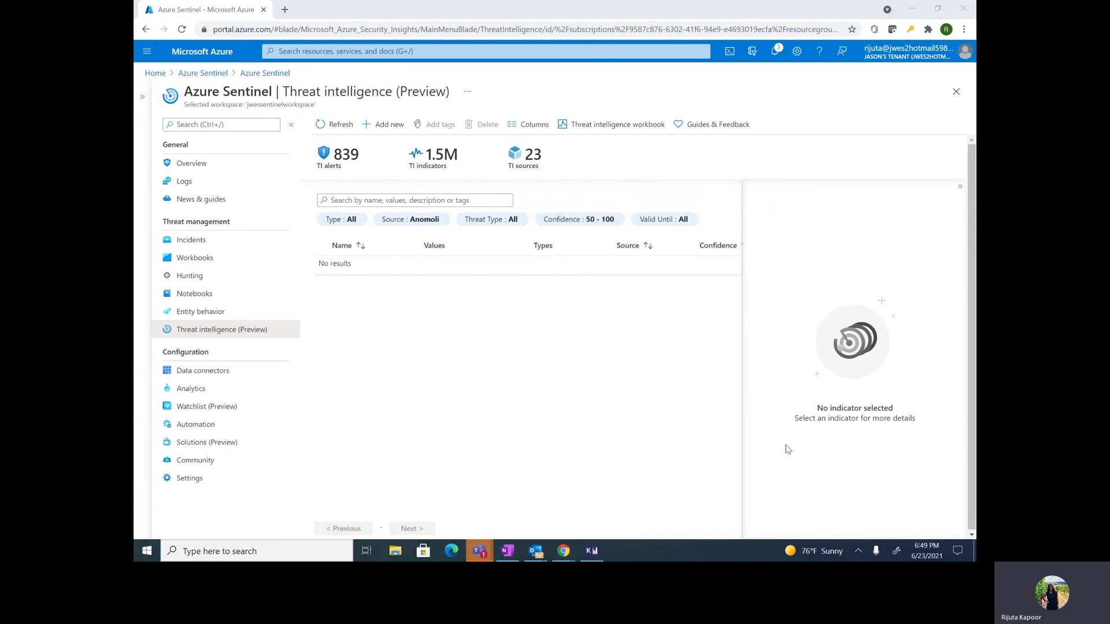